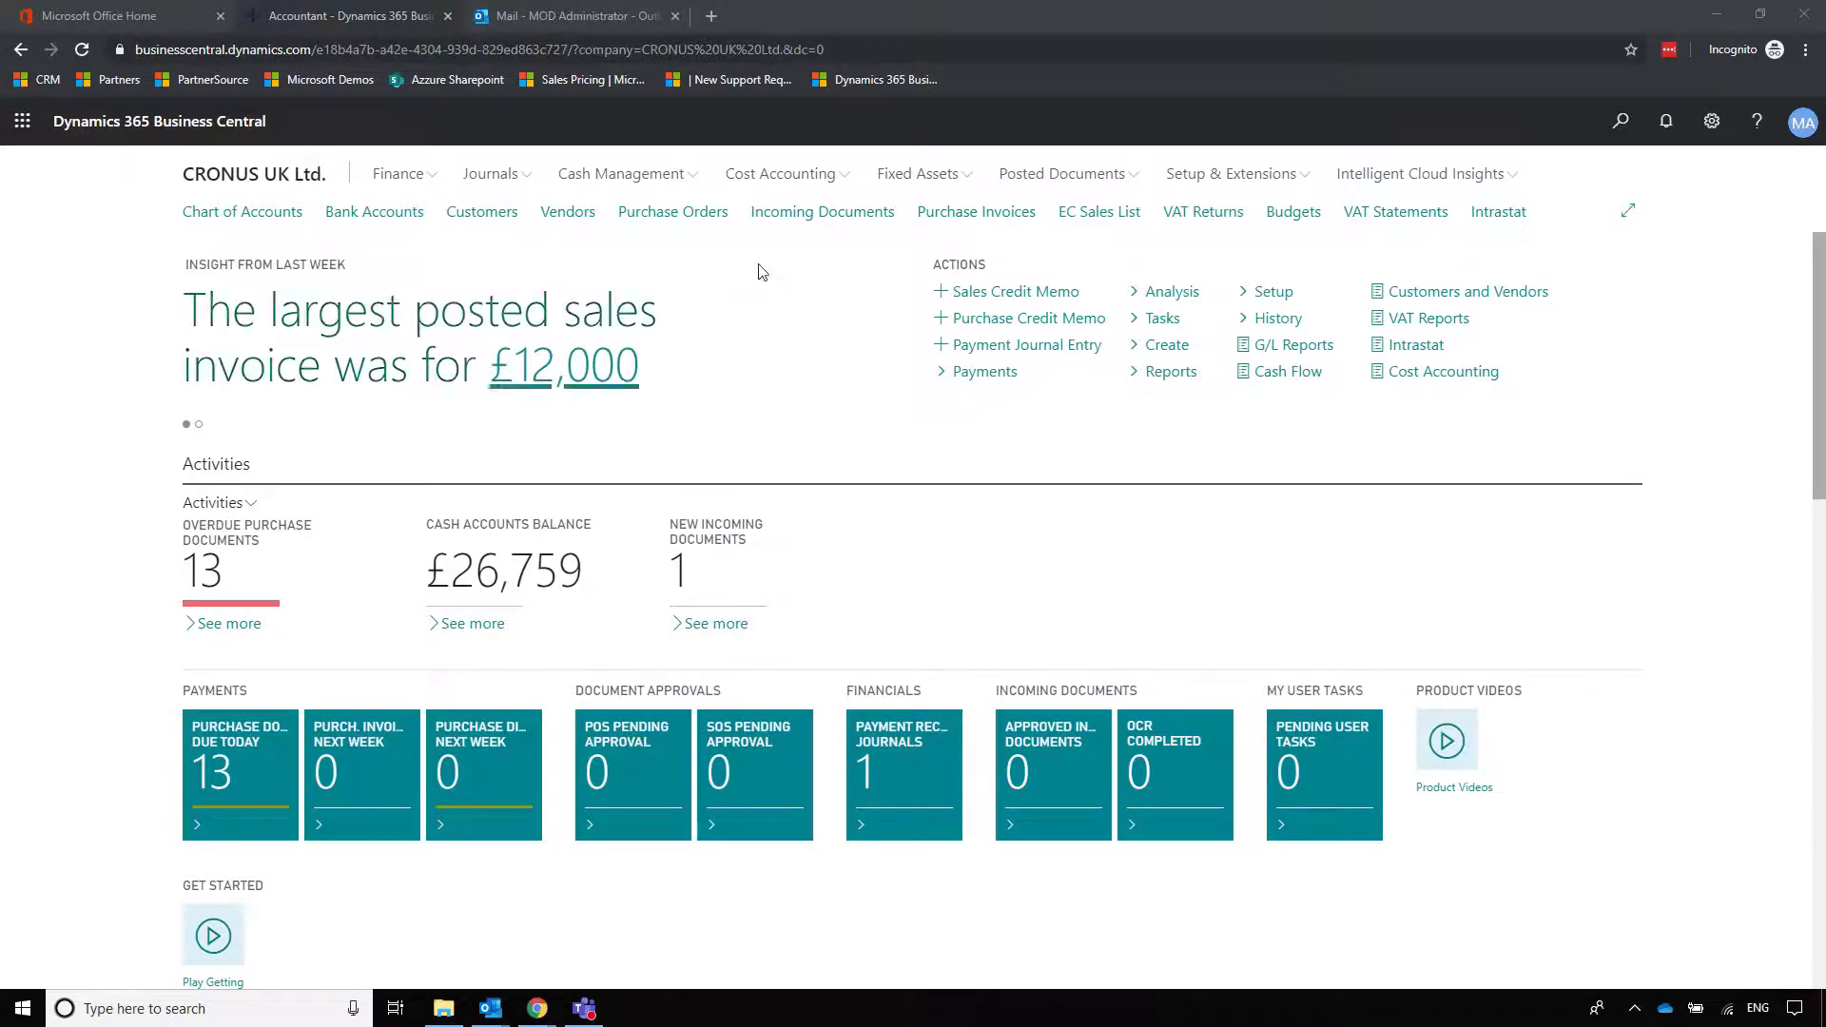
Go to Payment Journals under Cash Management.
click(677, 178)
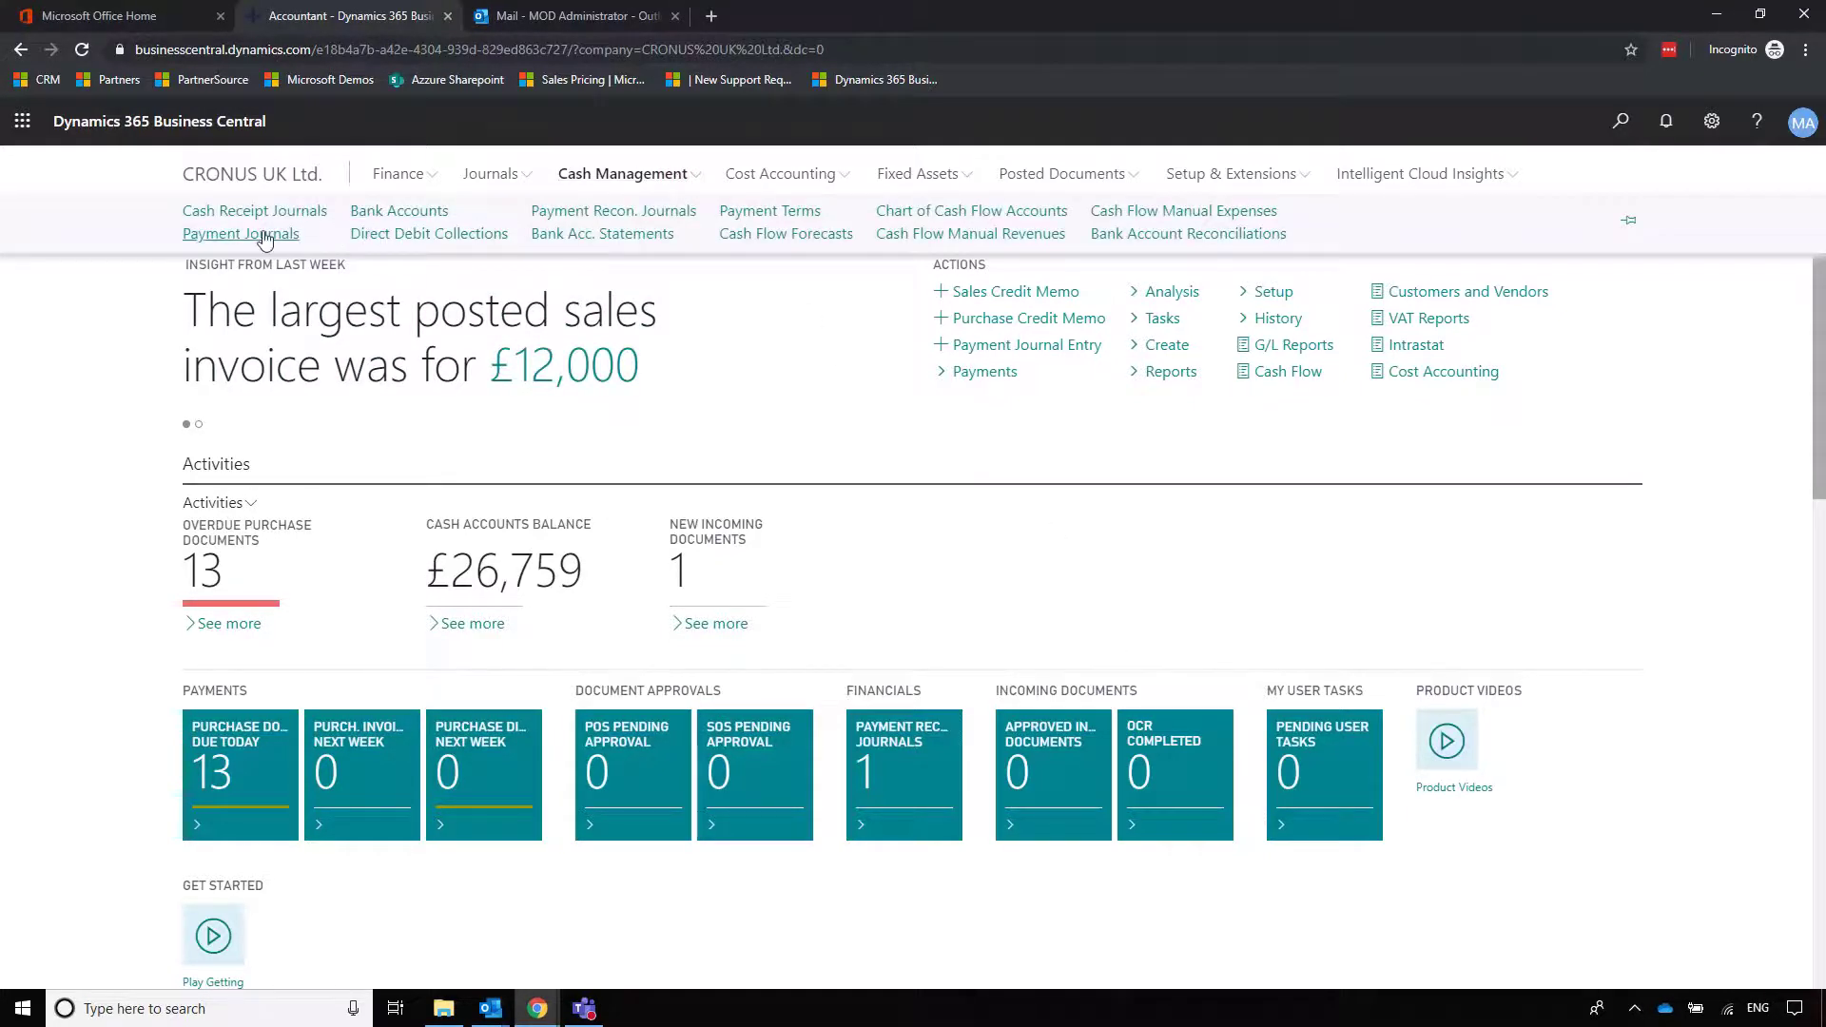
click(263, 234)
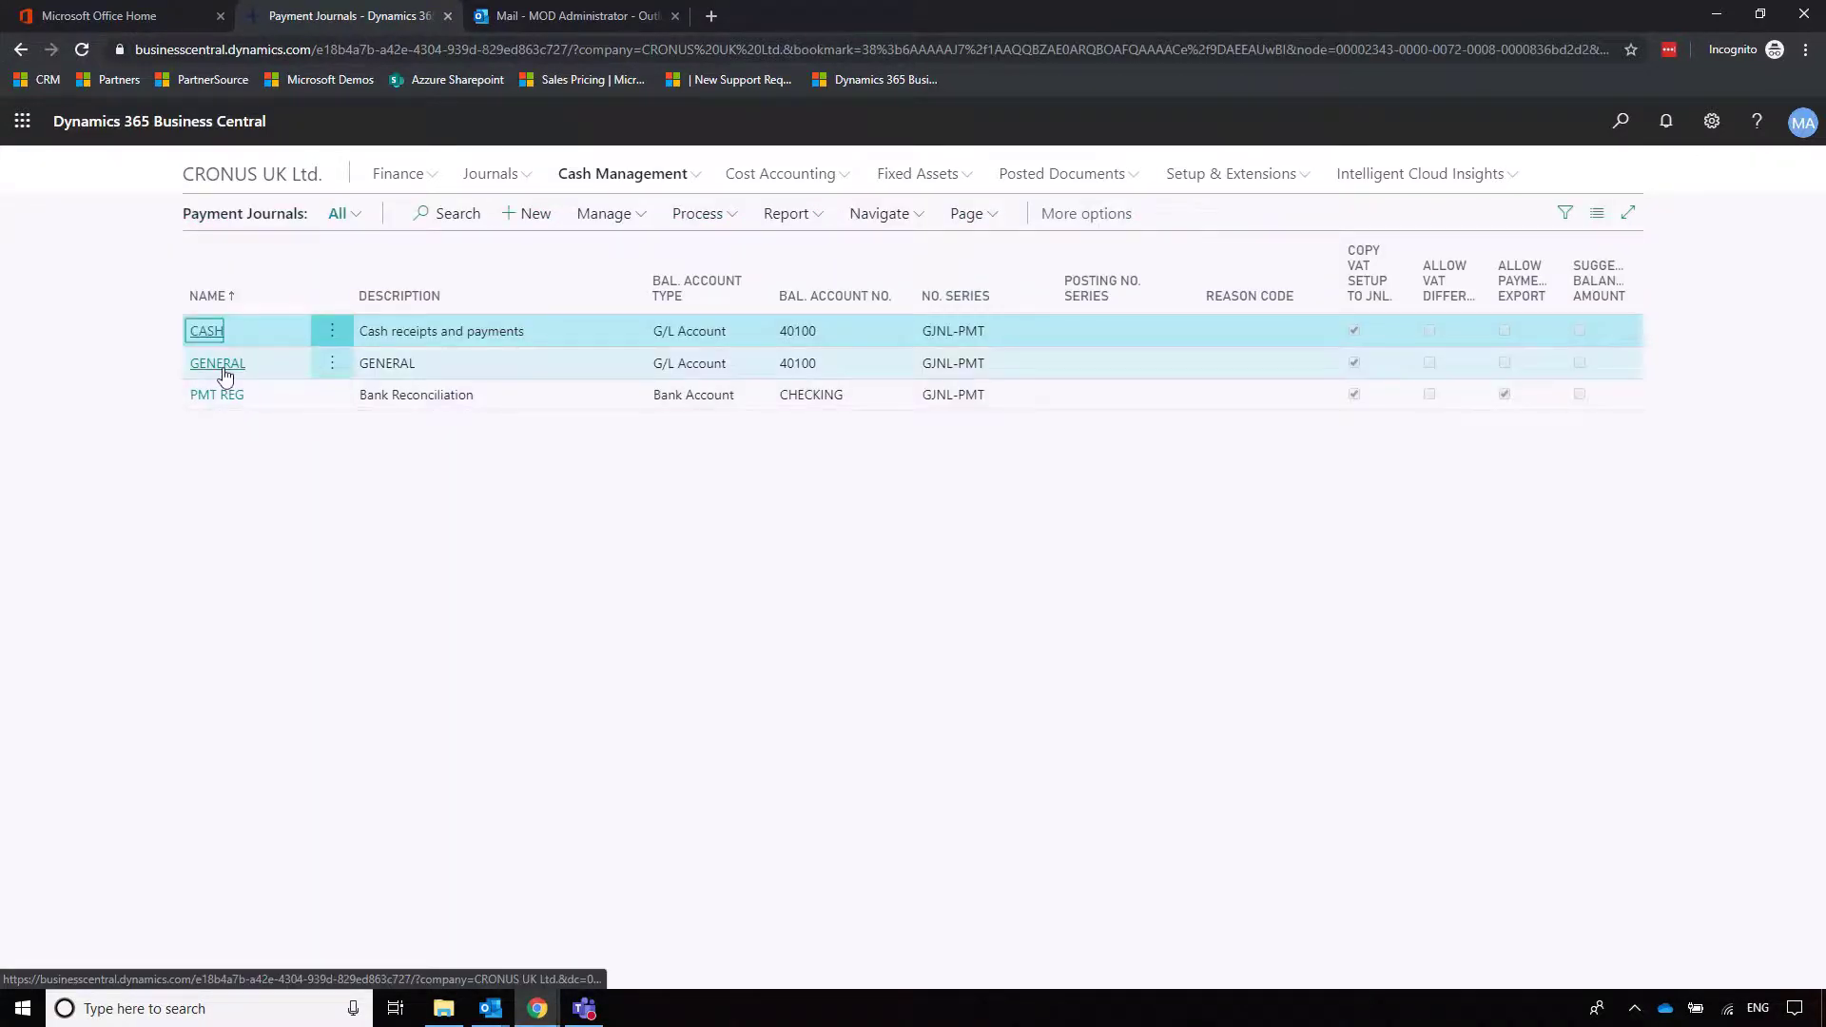
In the GENERAL batch, add a payment line for vendor V00020 British Gas and bring up Apply Entries.
click(221, 365)
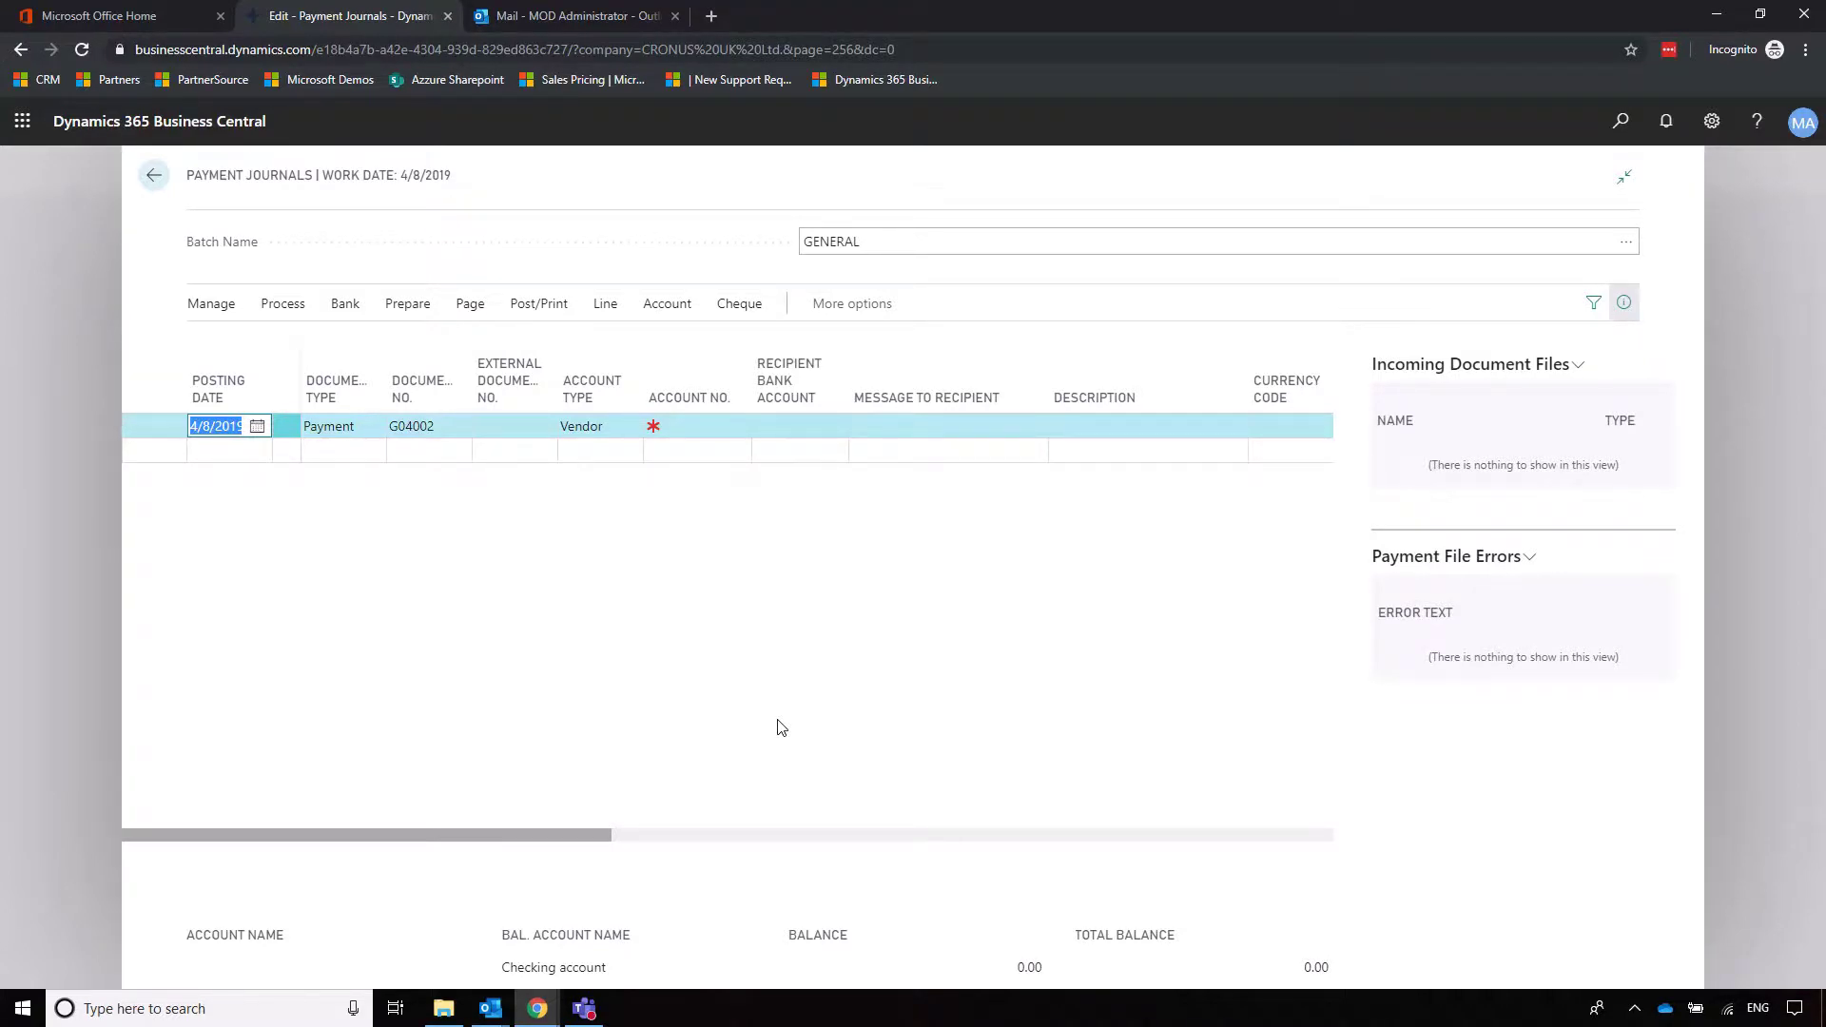
click(590, 428)
click(736, 431)
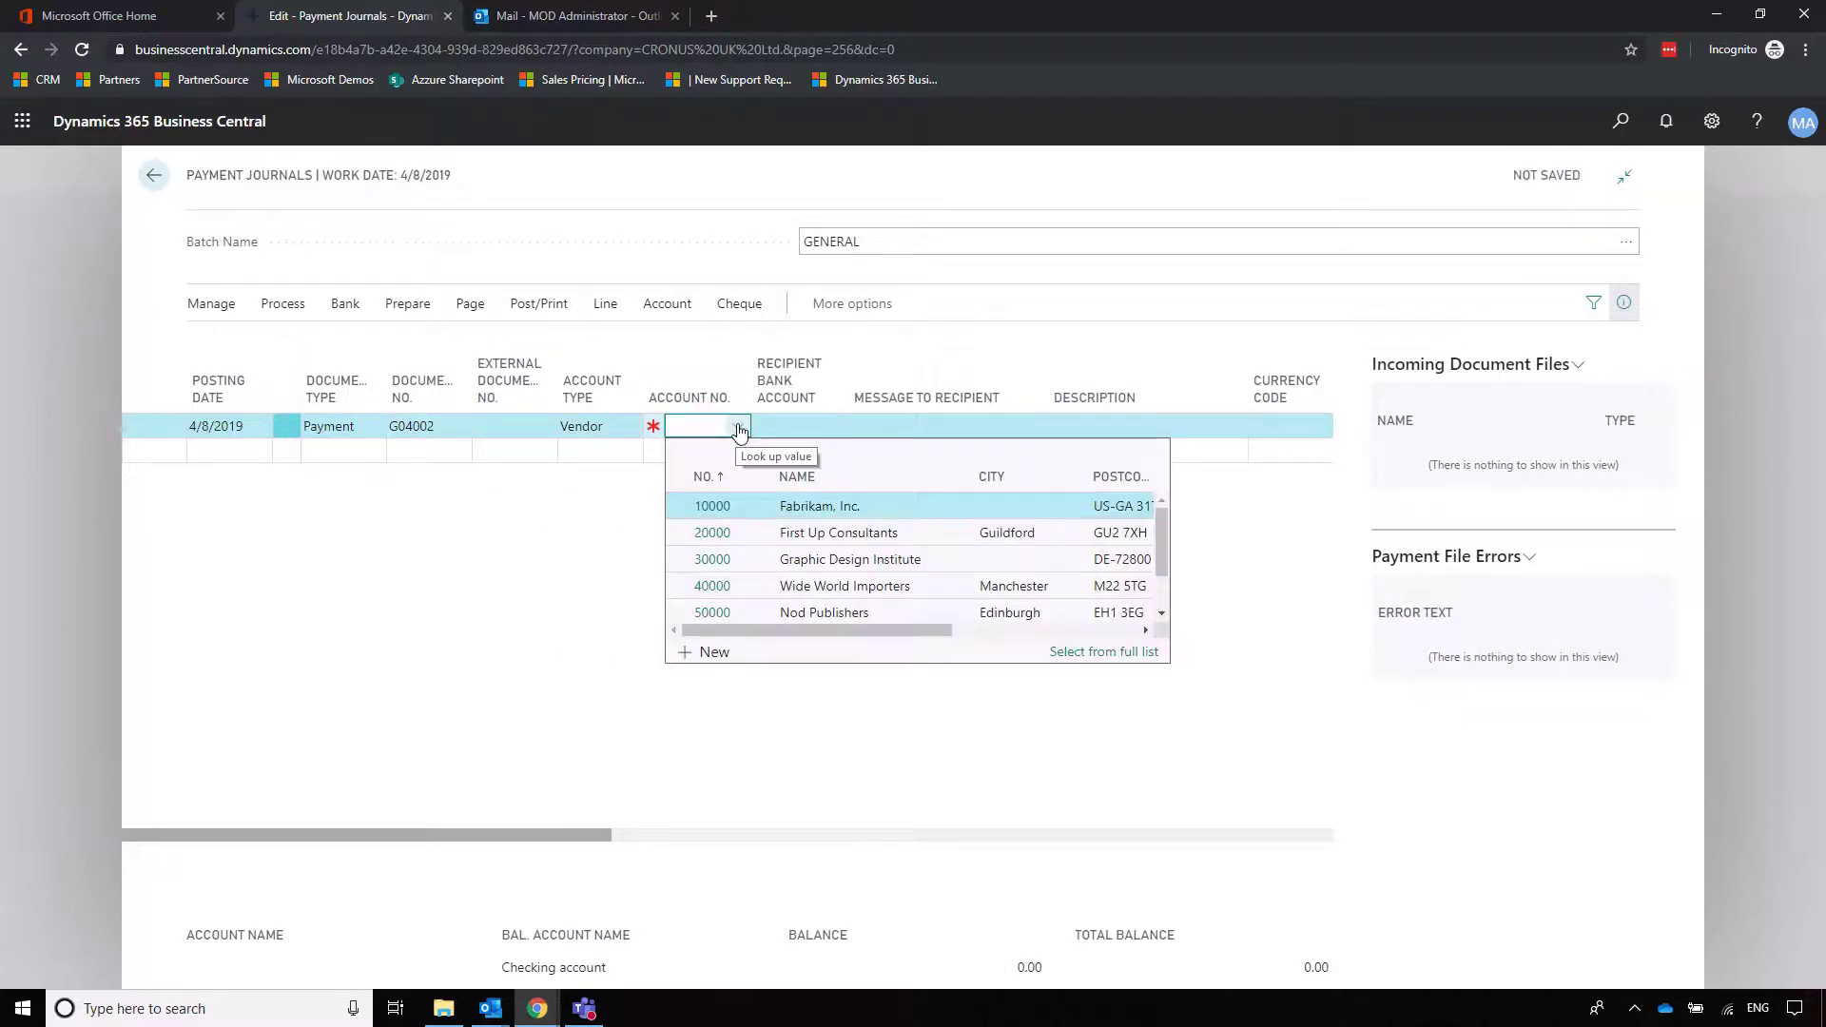
text(brit)
click(721, 506)
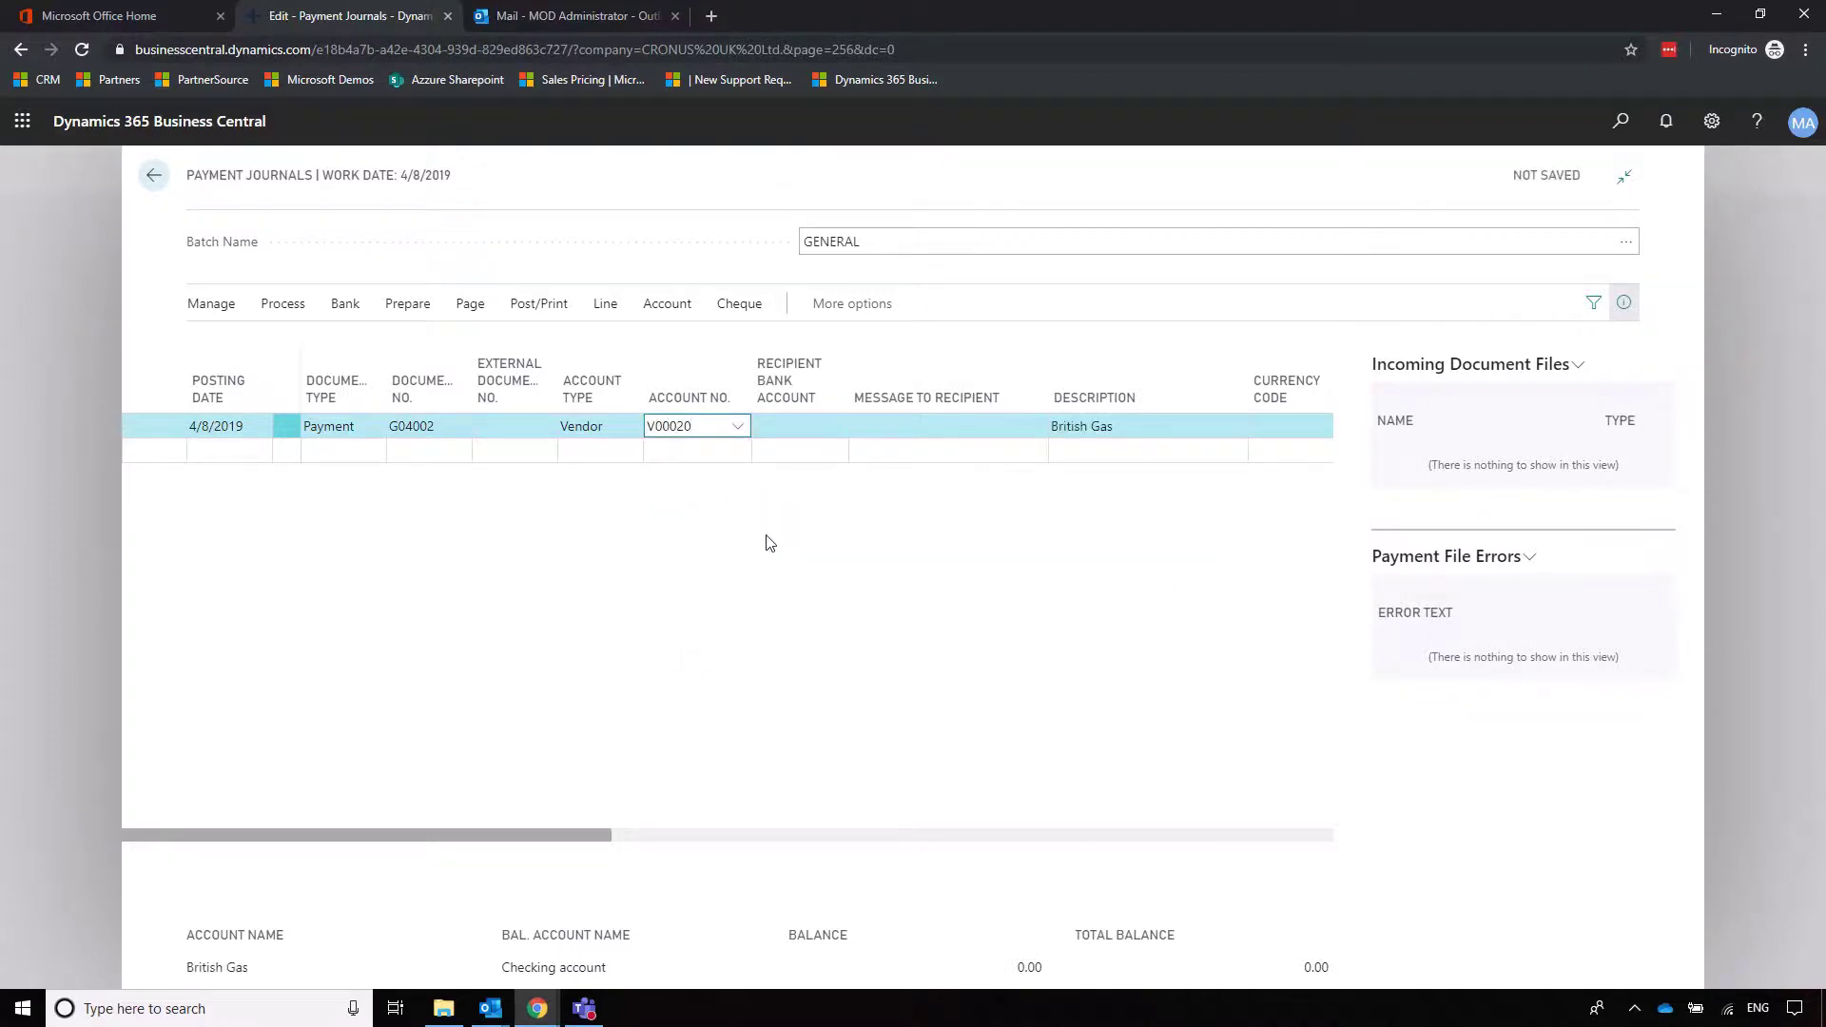
click(710, 428)
click(280, 306)
click(276, 342)
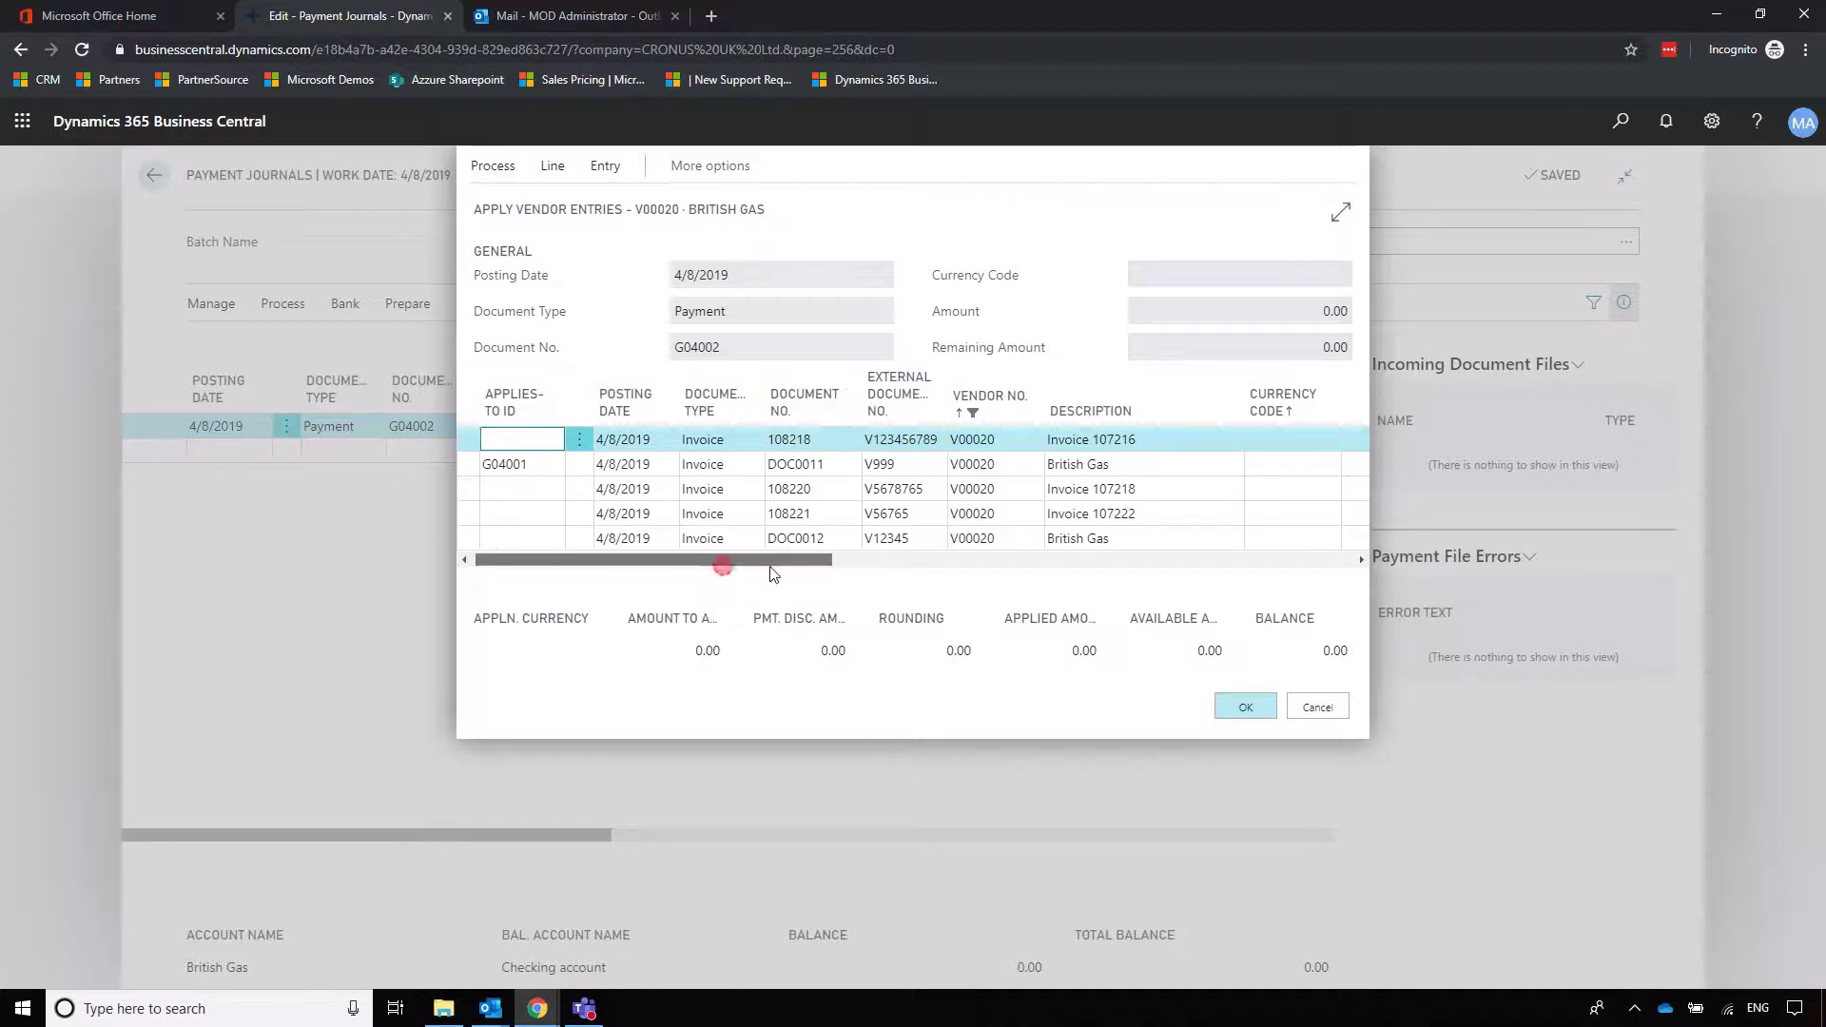
Give Invoice 107216 the applies-to ID G04002 and confirm back to the journal.
drag(733, 570, 610, 558)
click(1157, 442)
drag(1158, 441, 1098, 447)
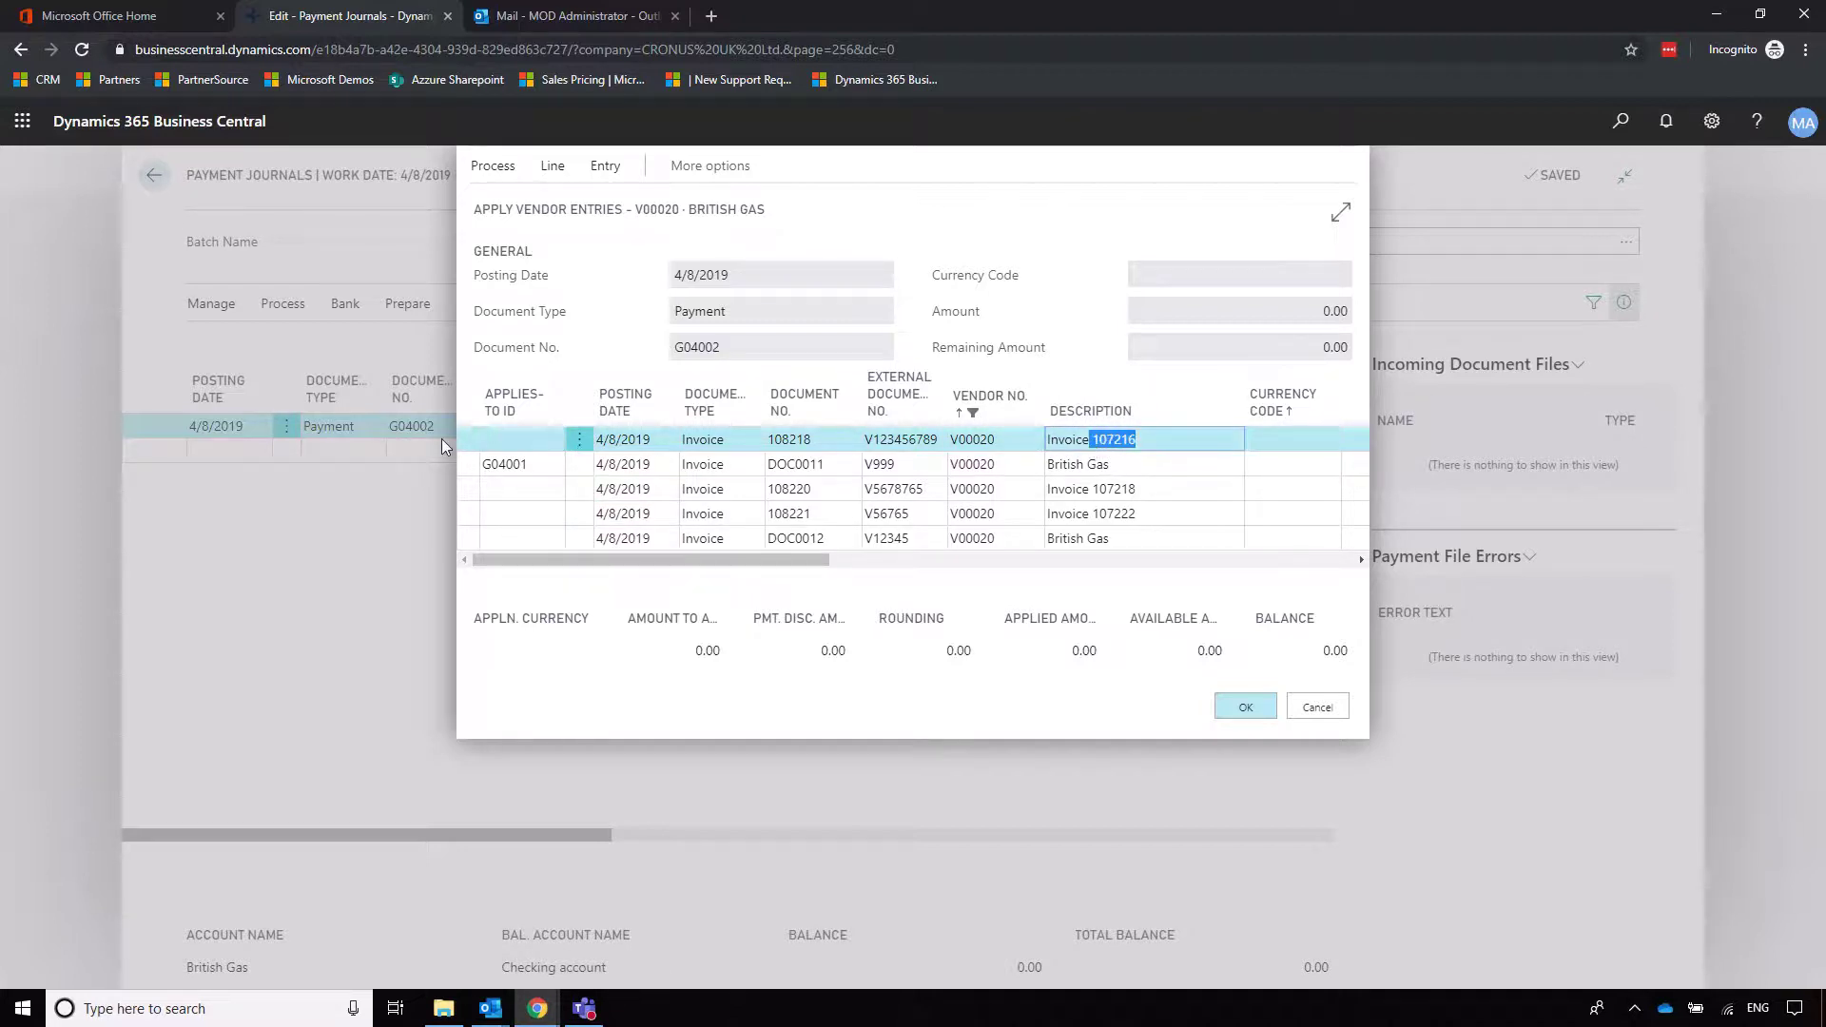
click(521, 440)
click(493, 167)
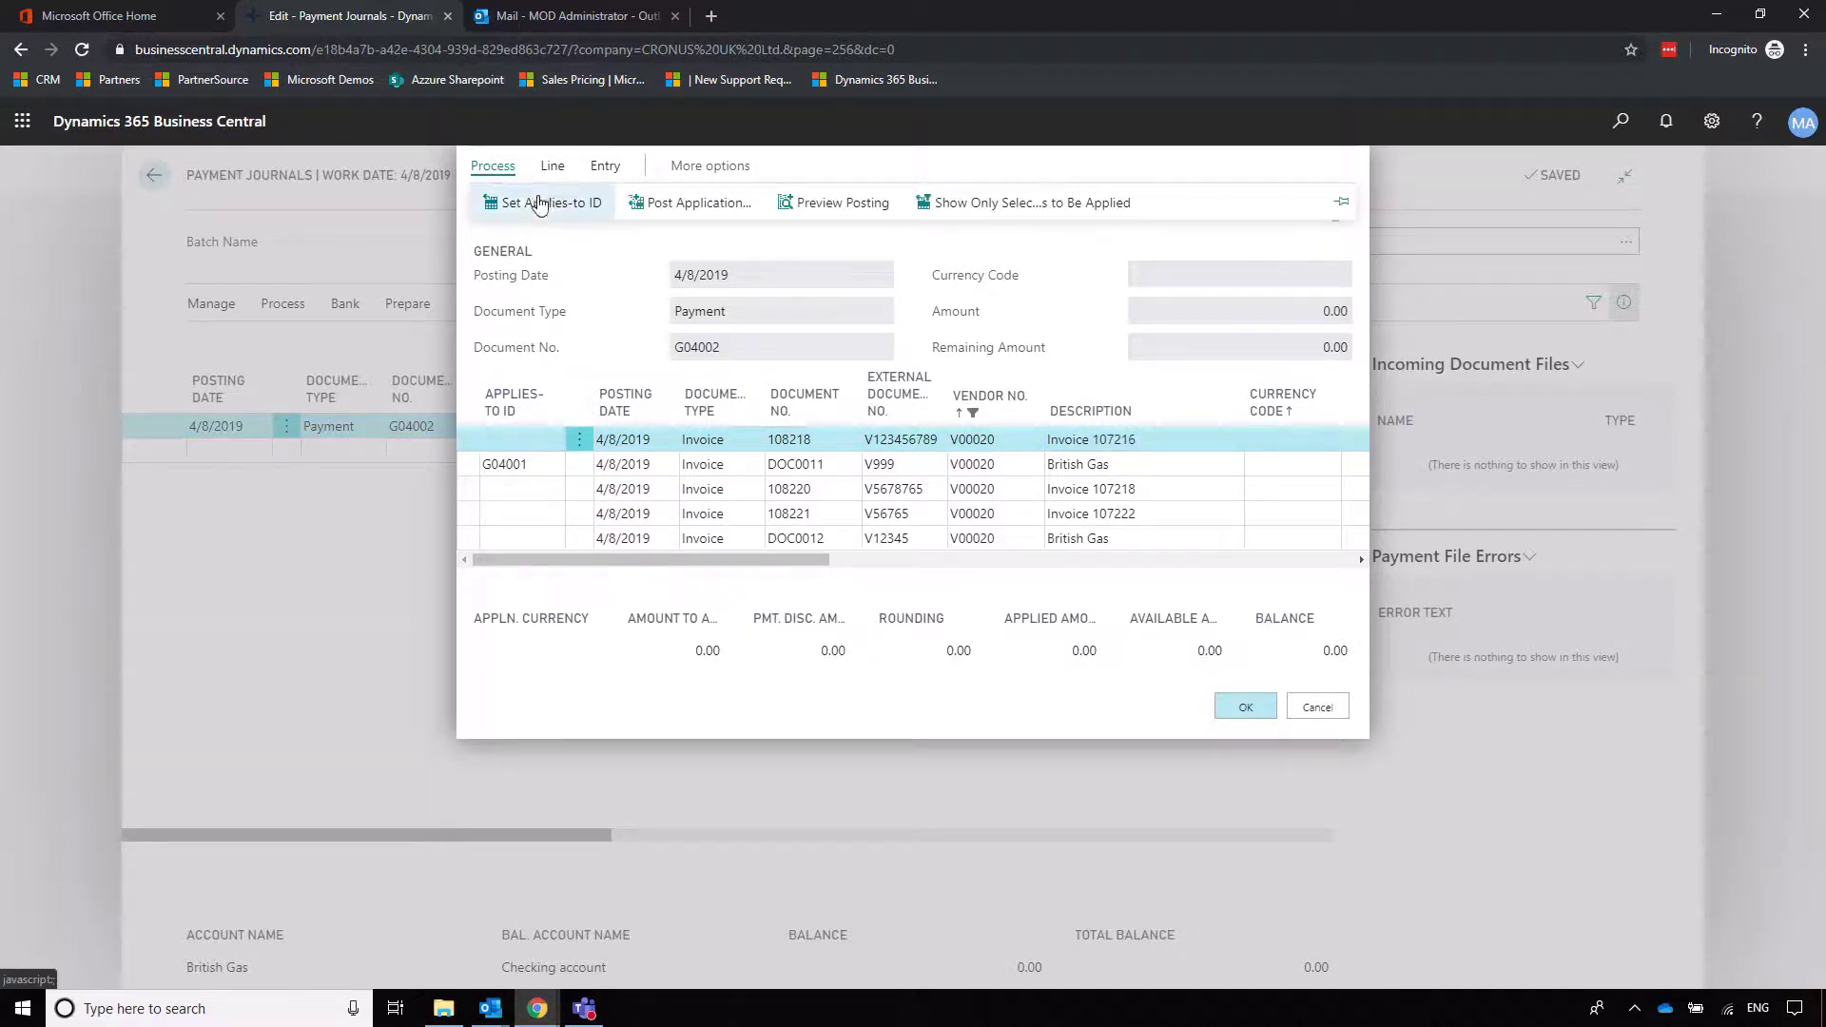
click(547, 202)
click(526, 439)
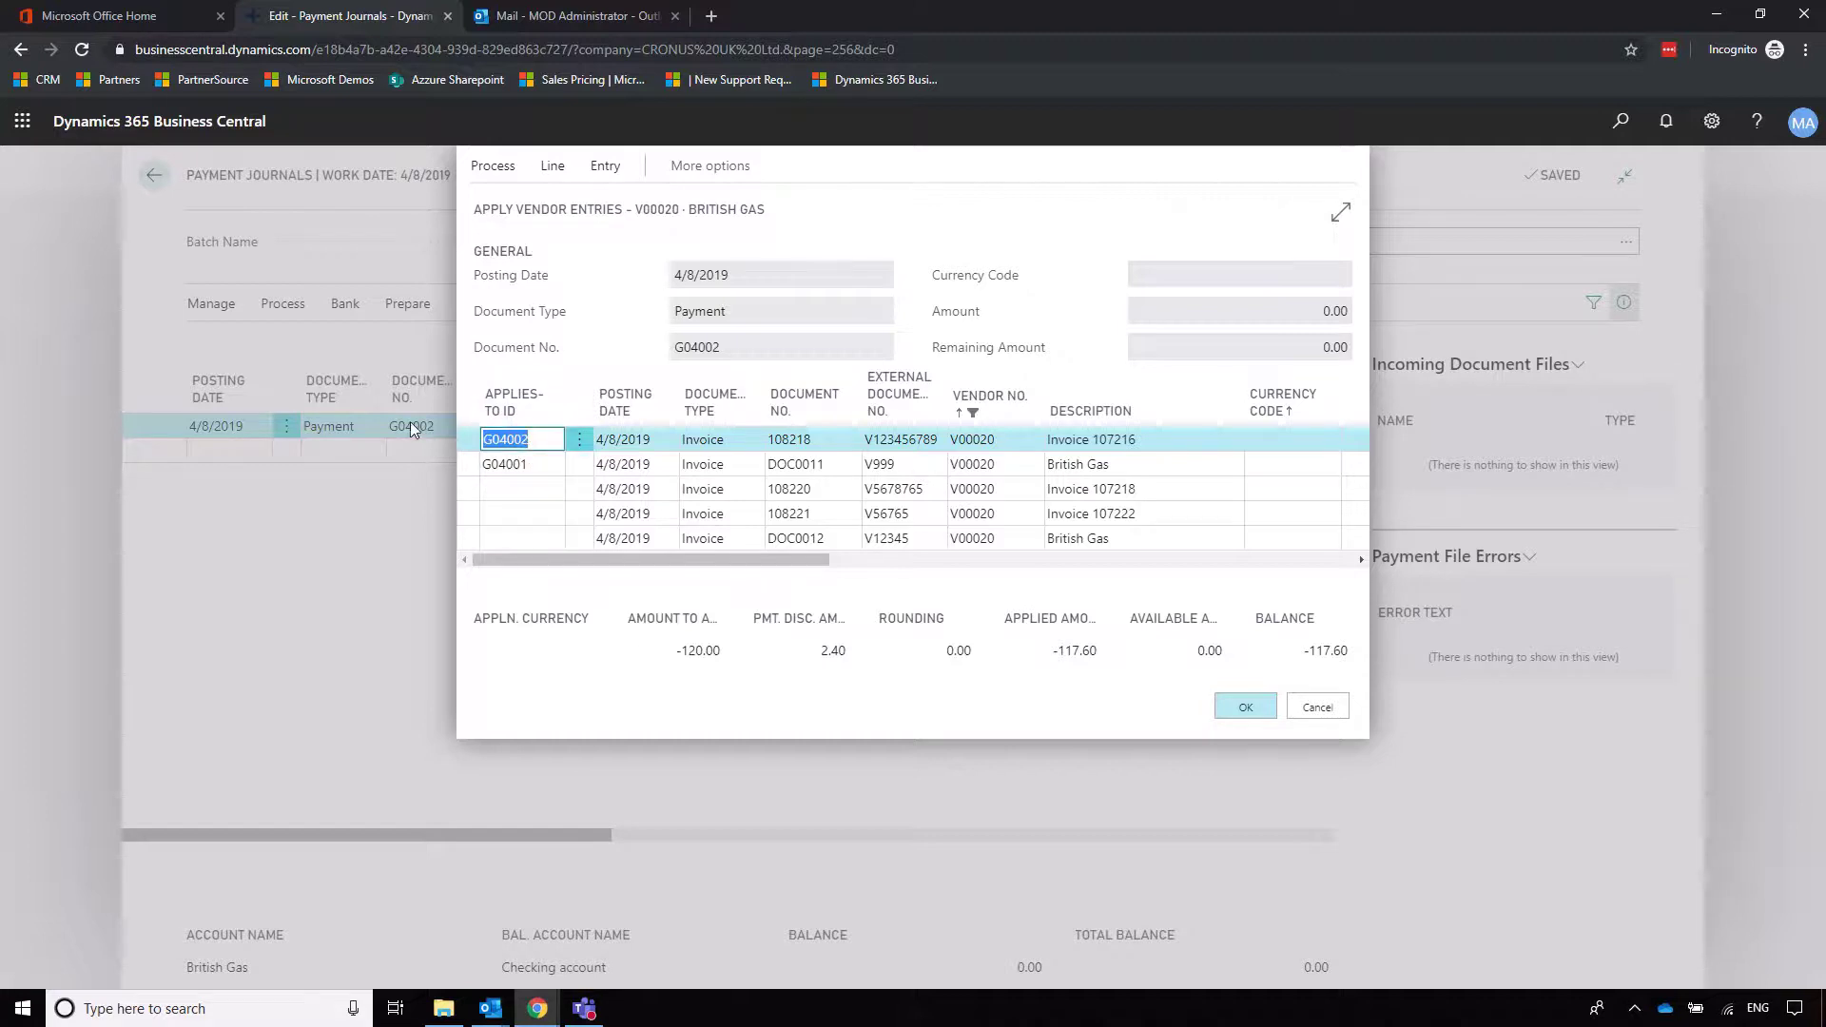
click(1241, 709)
drag(505, 836, 277, 713)
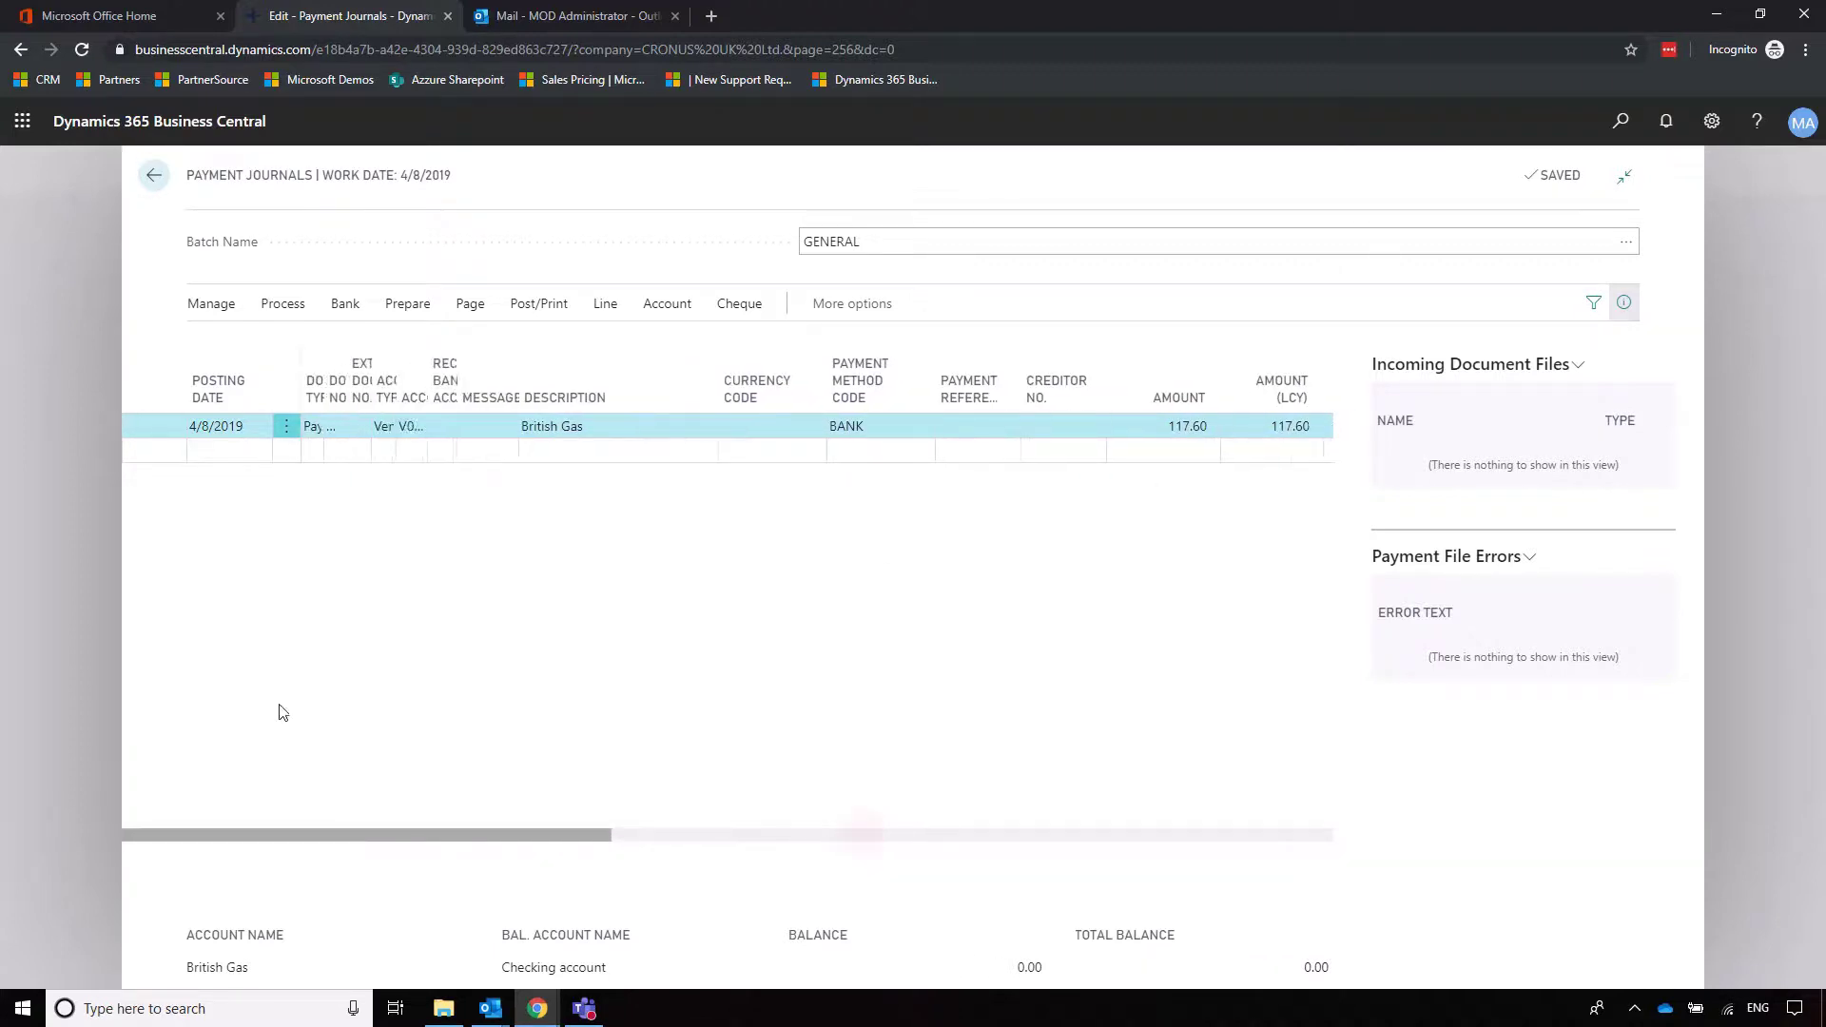
click(283, 304)
click(531, 303)
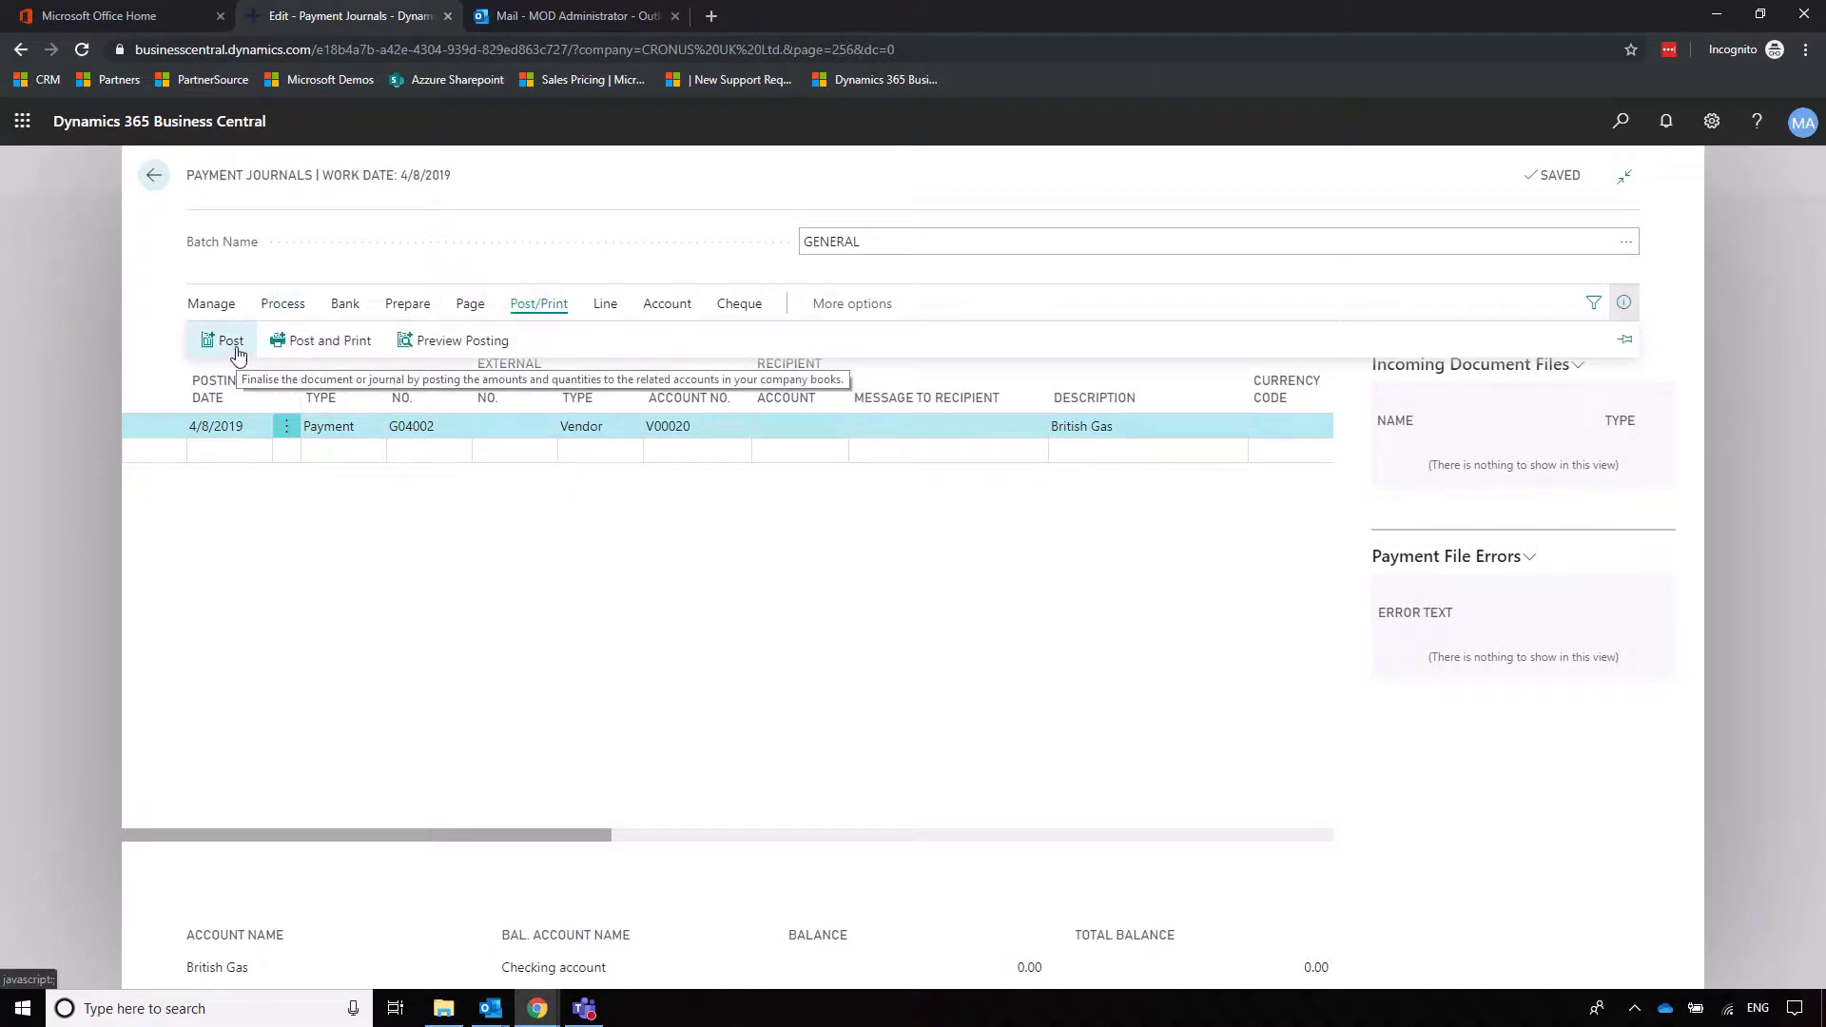
click(513, 652)
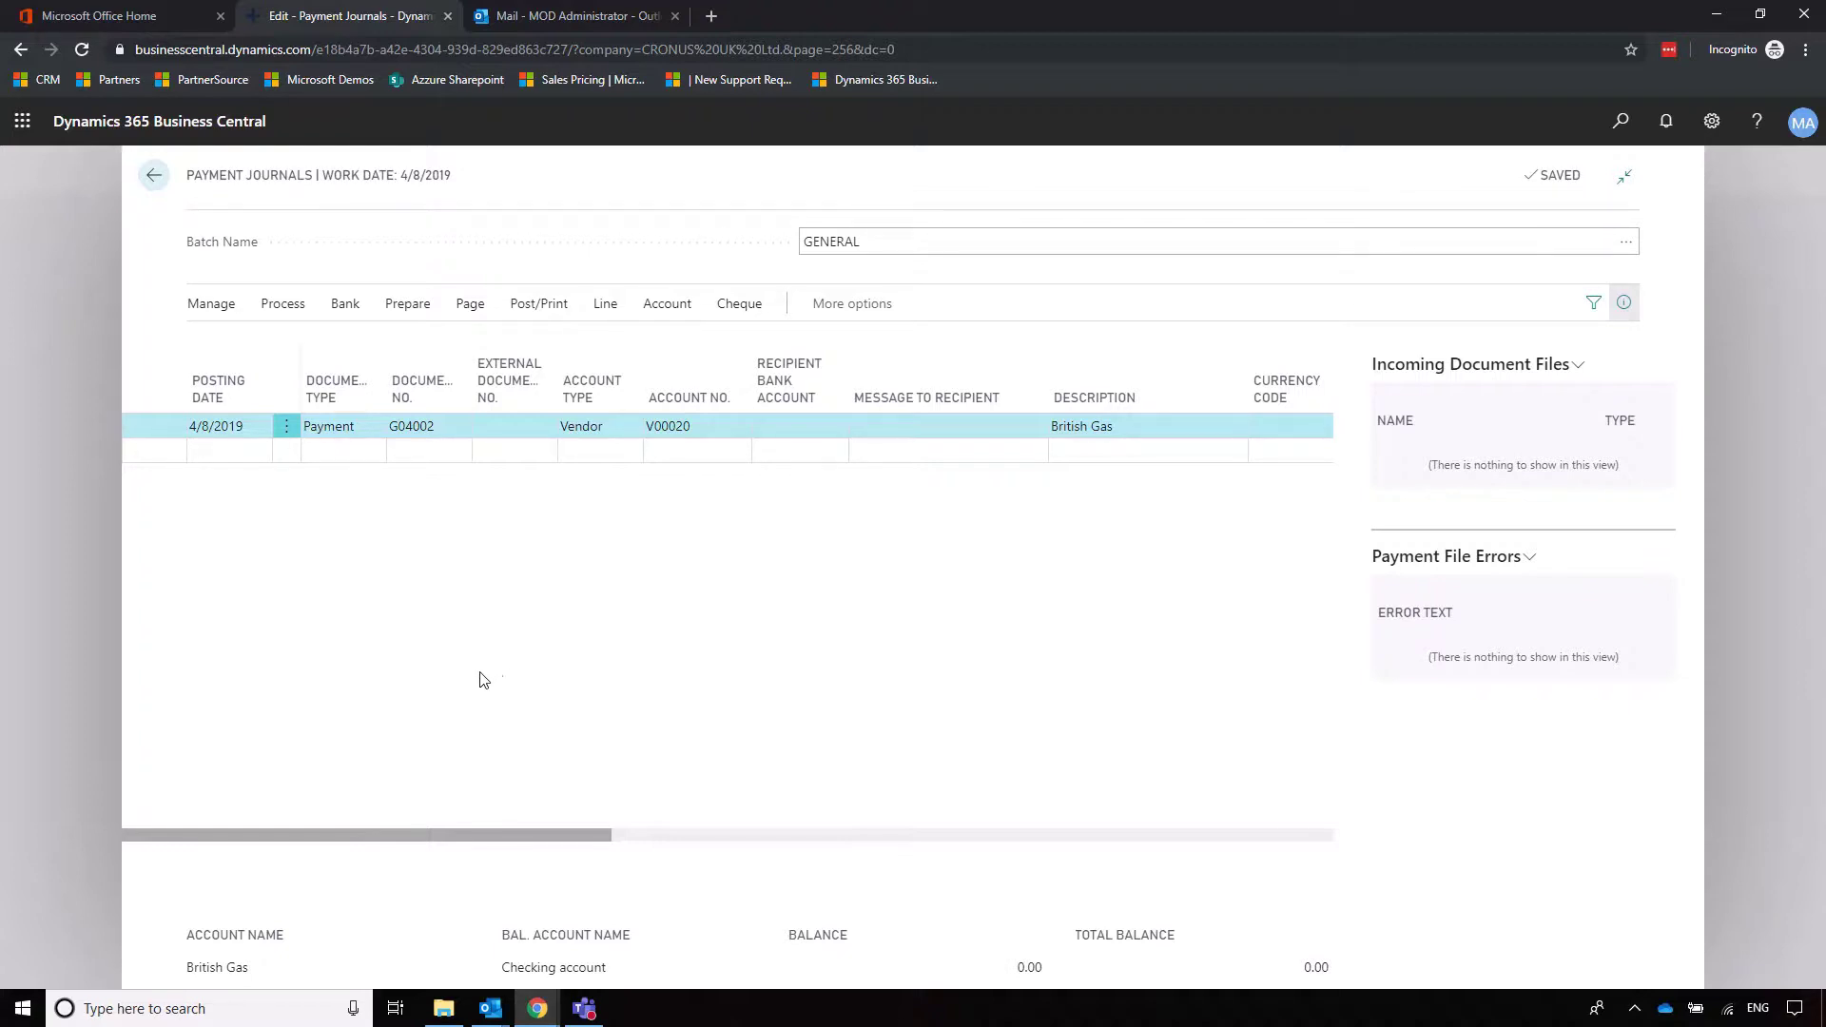
Run Suggest Vendor Payments with last payment date 4/8/2019 and starting document No. G04002.
click(282, 305)
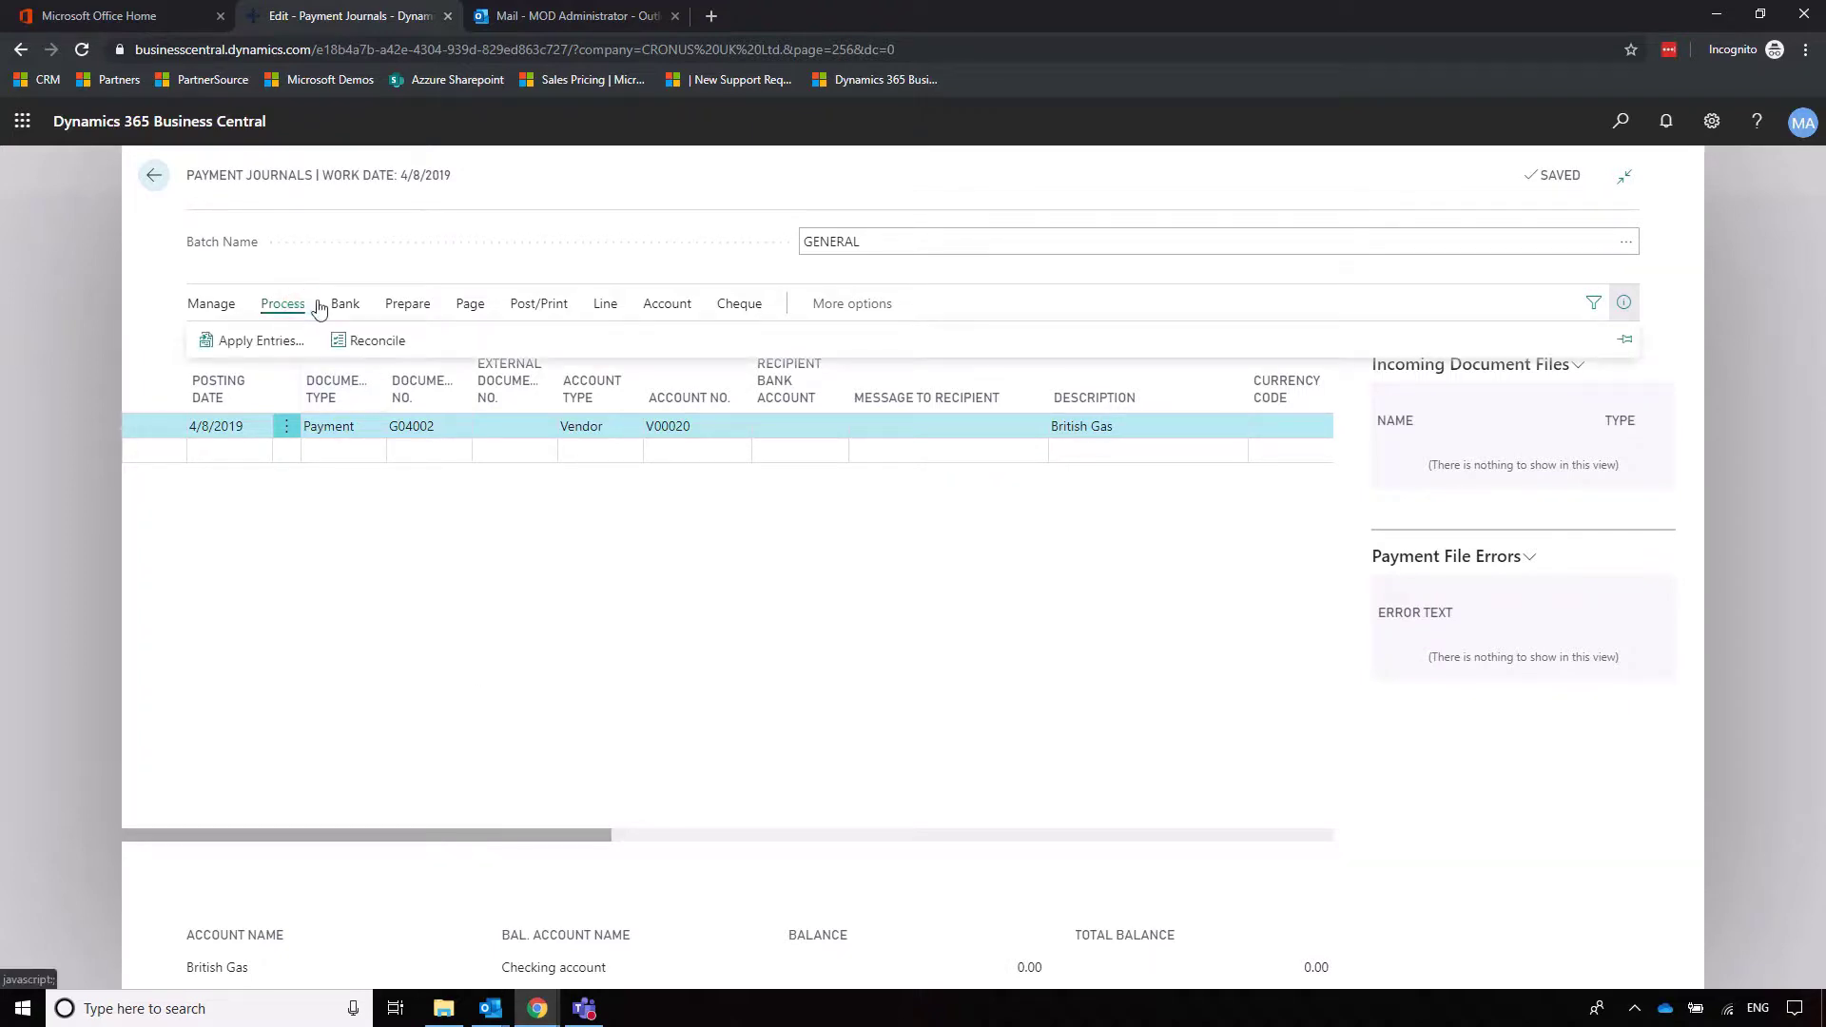
click(219, 302)
click(328, 306)
click(401, 304)
click(330, 345)
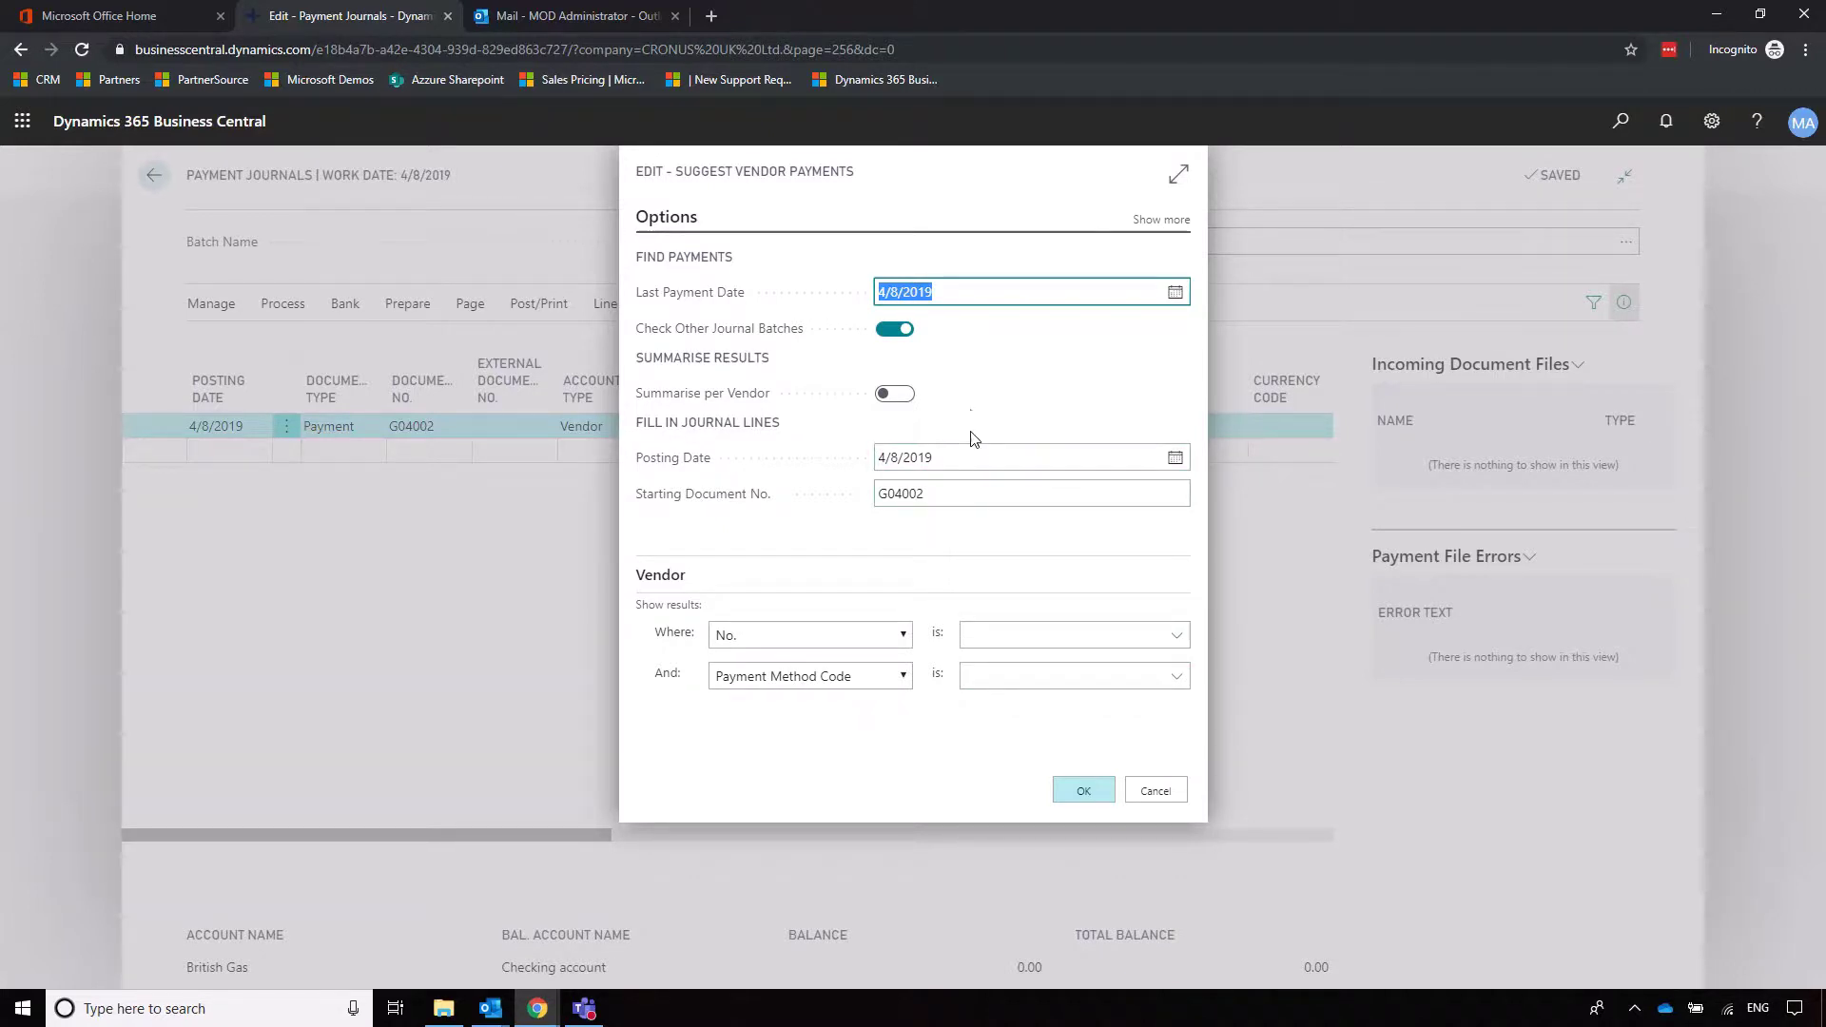
click(983, 494)
double_click(989, 493)
click(924, 531)
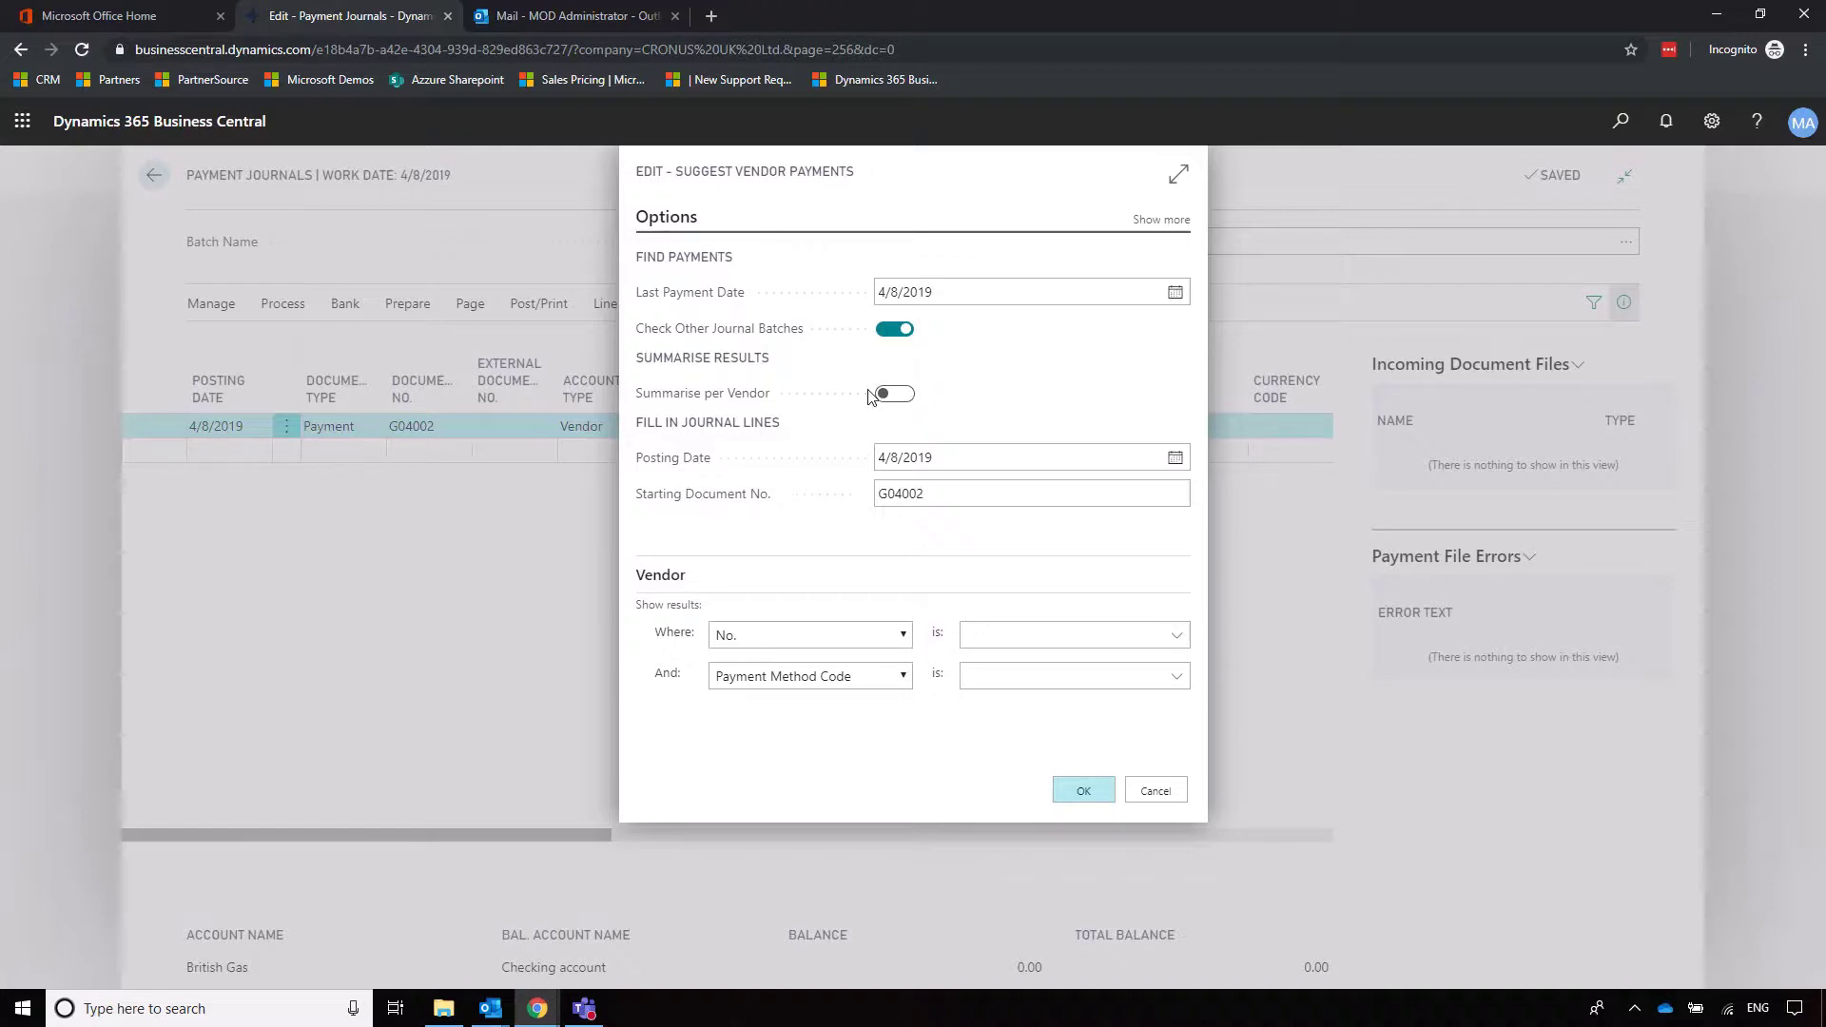
click(1085, 793)
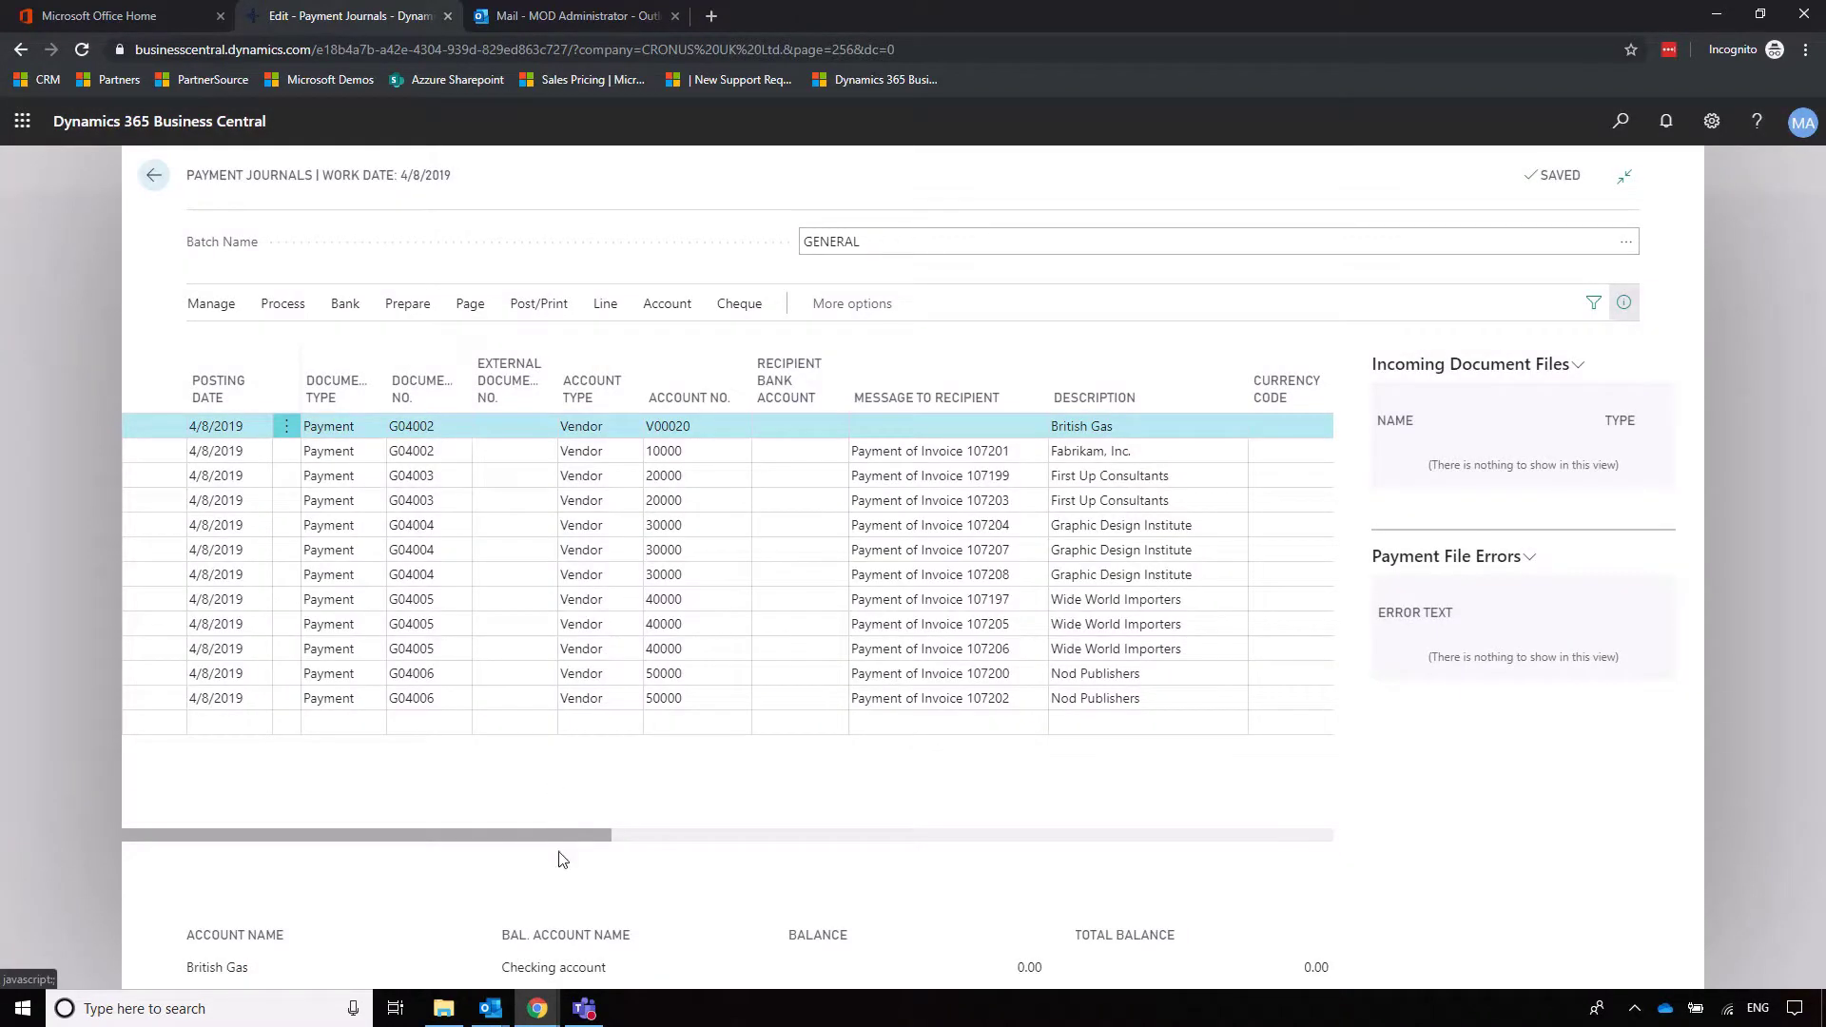
Delete the suggested lines from Fabrikam through Nod Publishers, keeping only the British Gas payment.
drag(550, 834, 786, 834)
scroll(412, 783, left, 5)
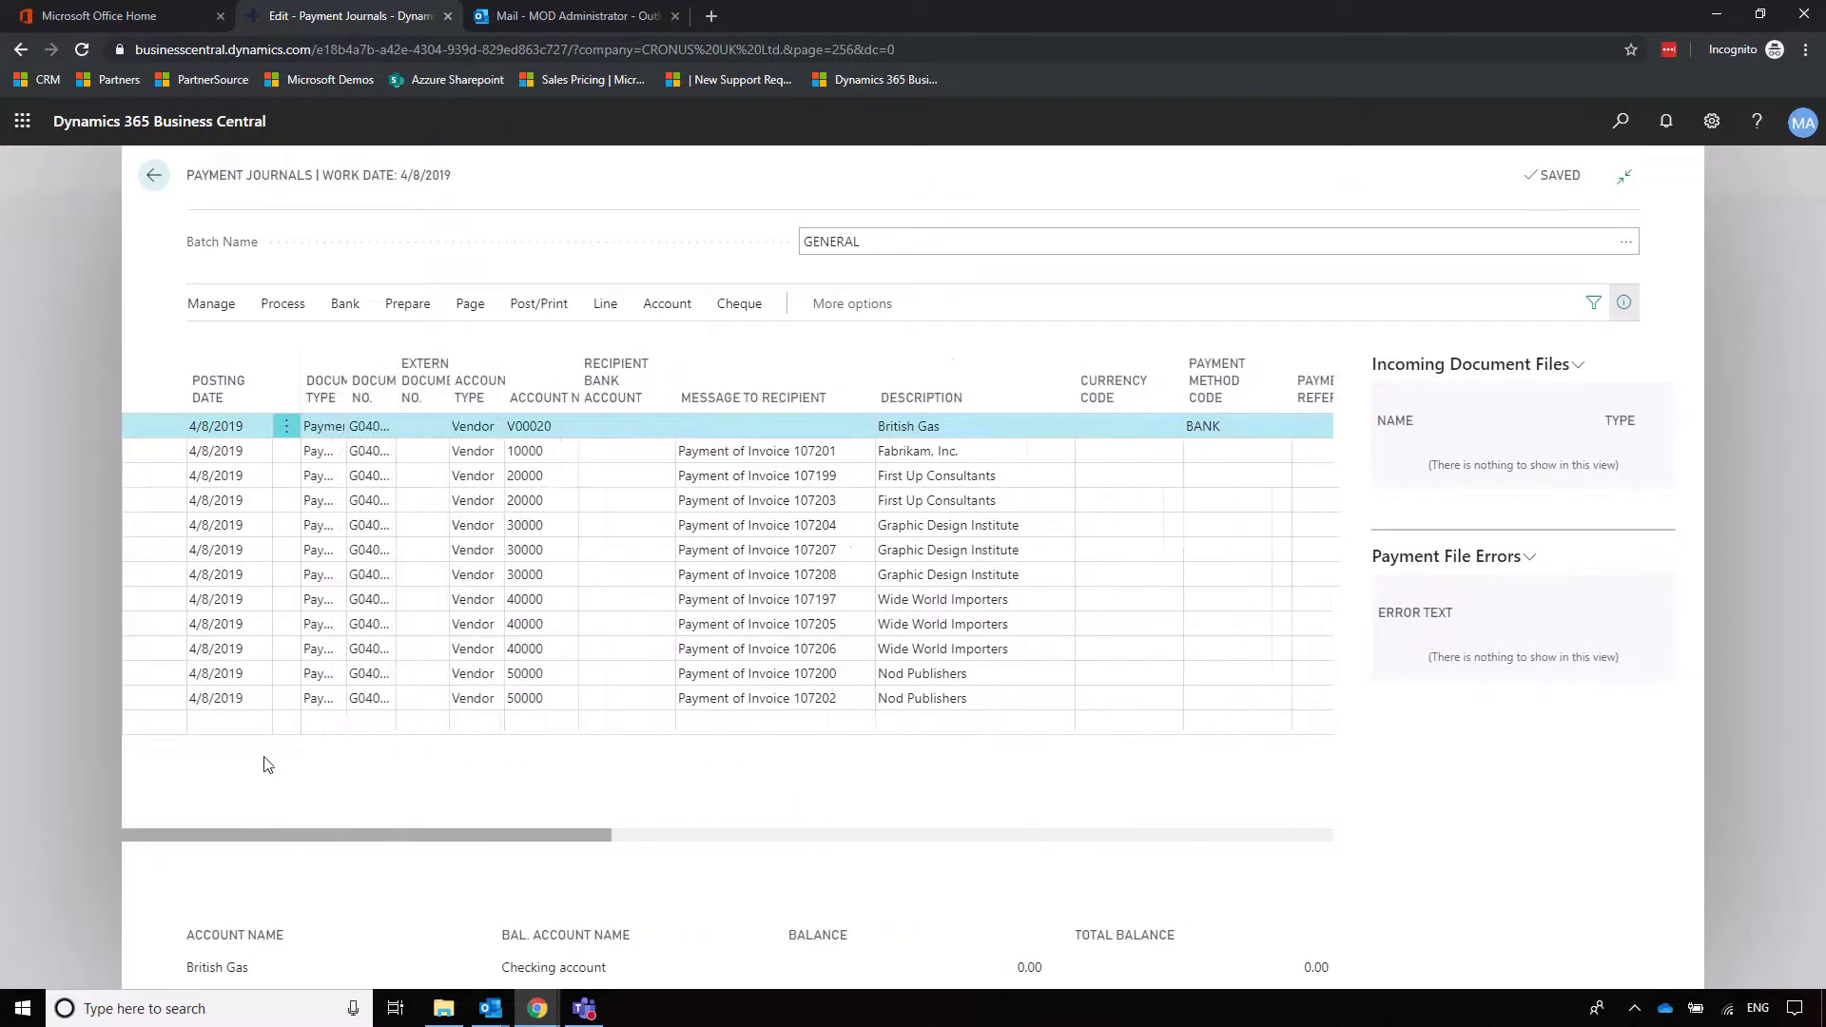
click(516, 461)
click(282, 303)
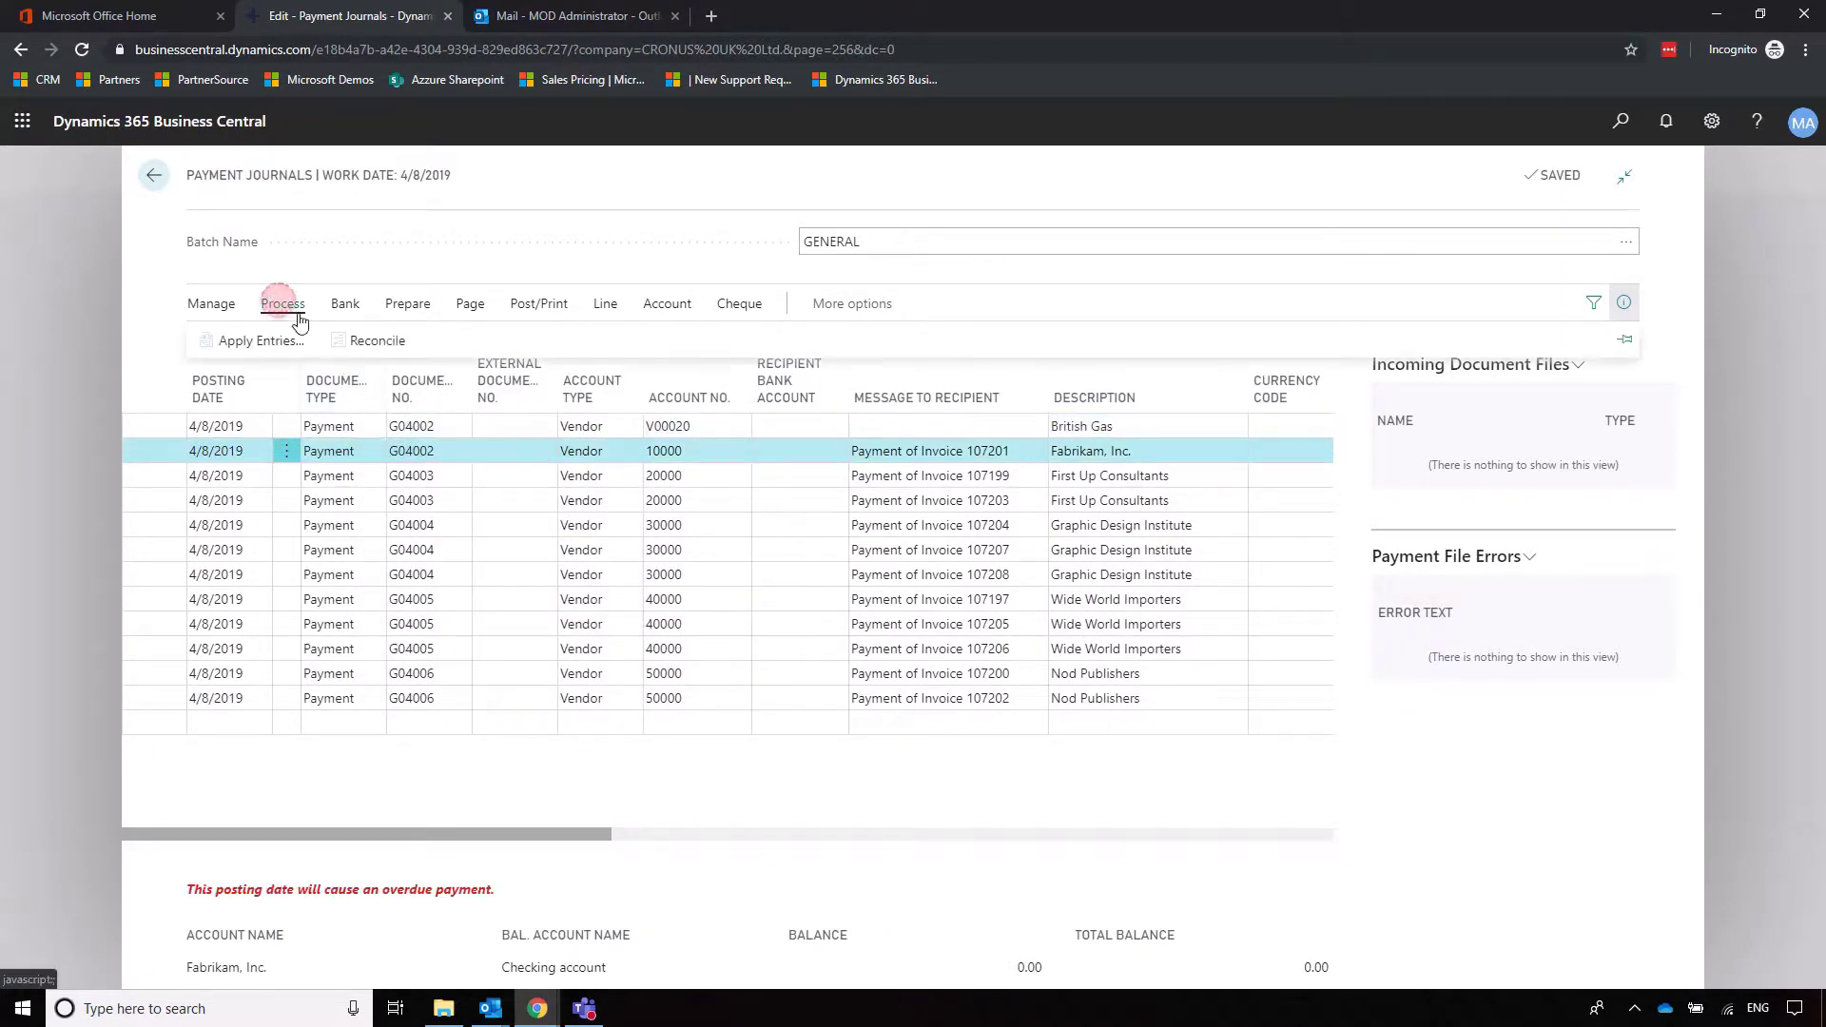
click(653, 799)
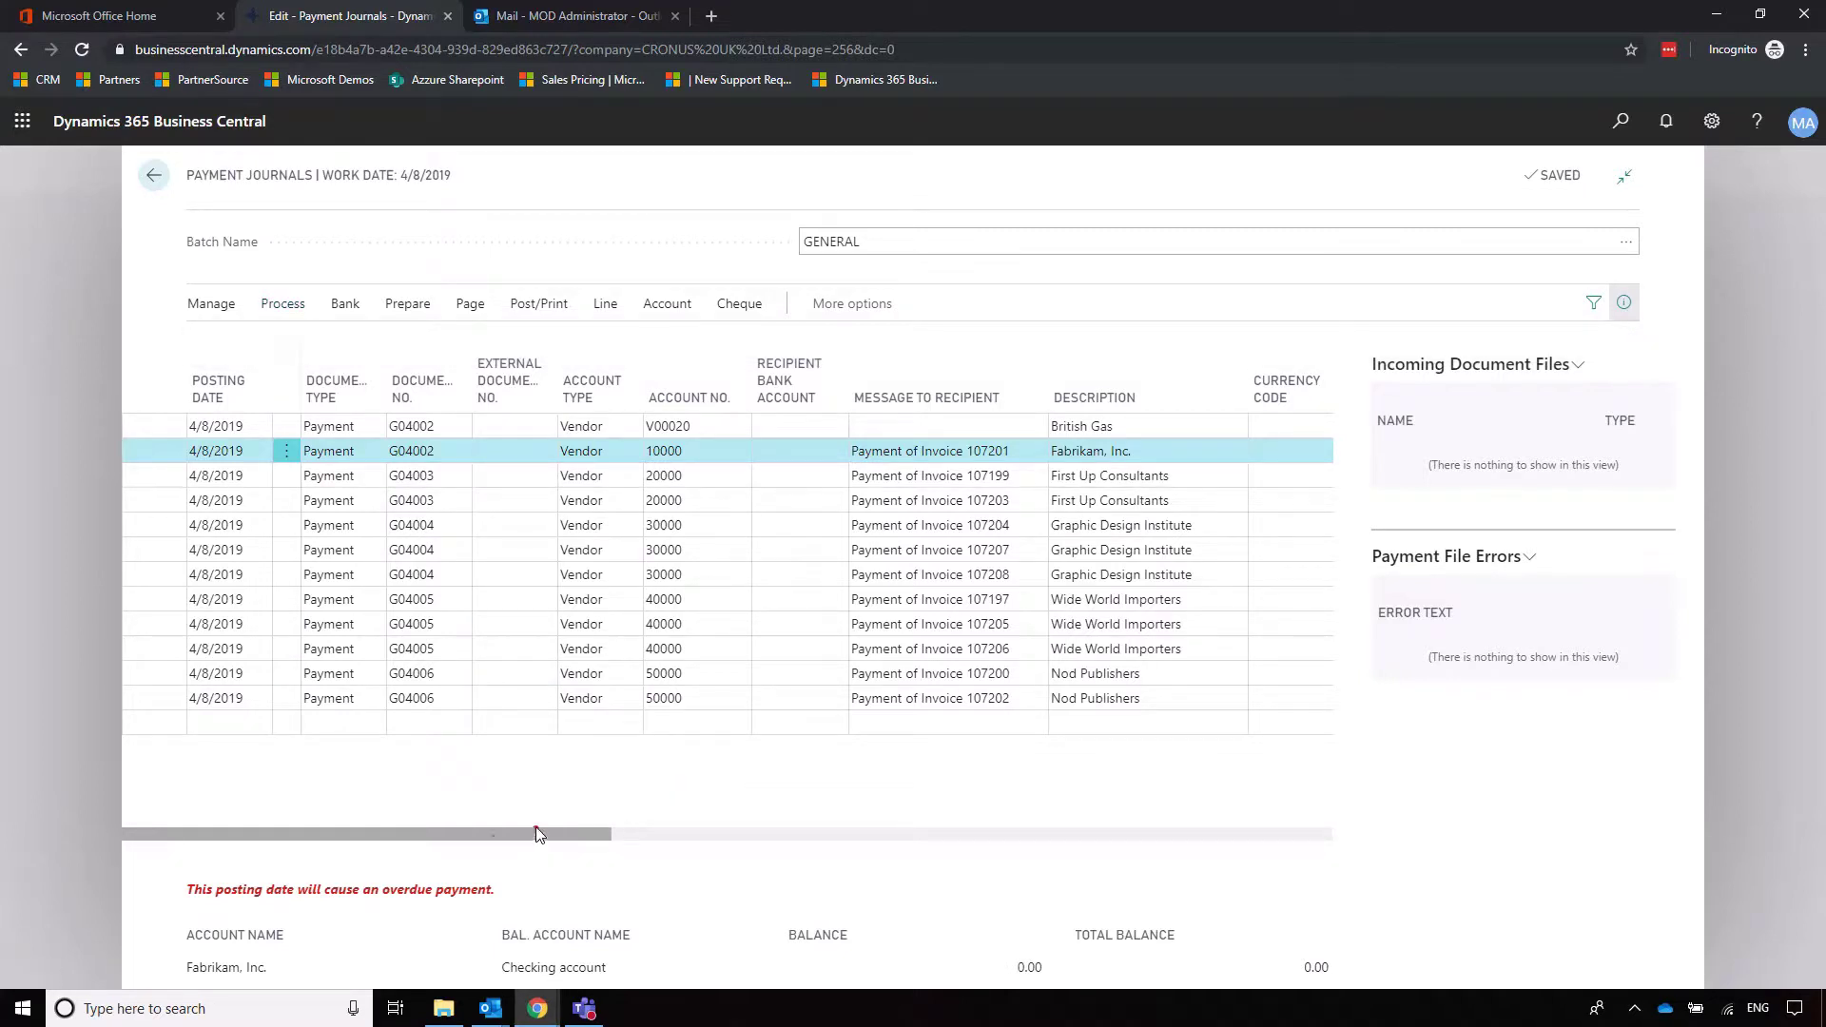
scroll(394, 848, right, 5)
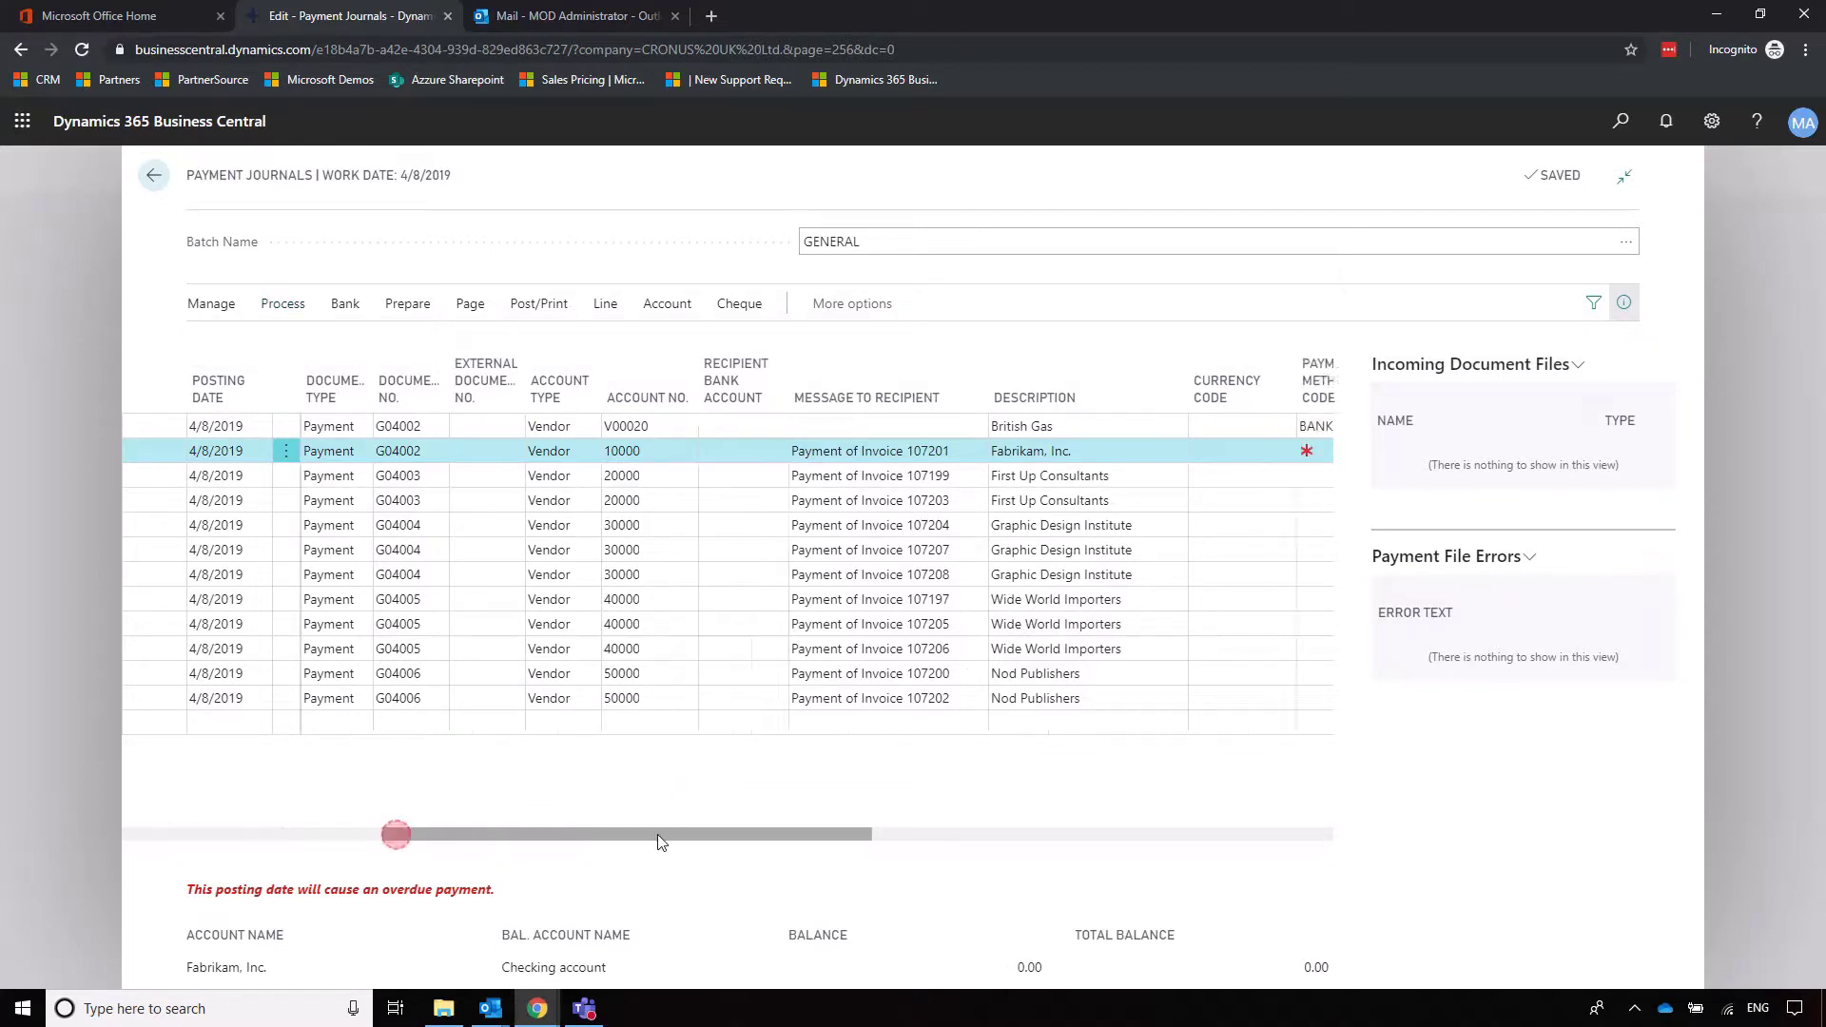
scroll(196, 493, left, 4)
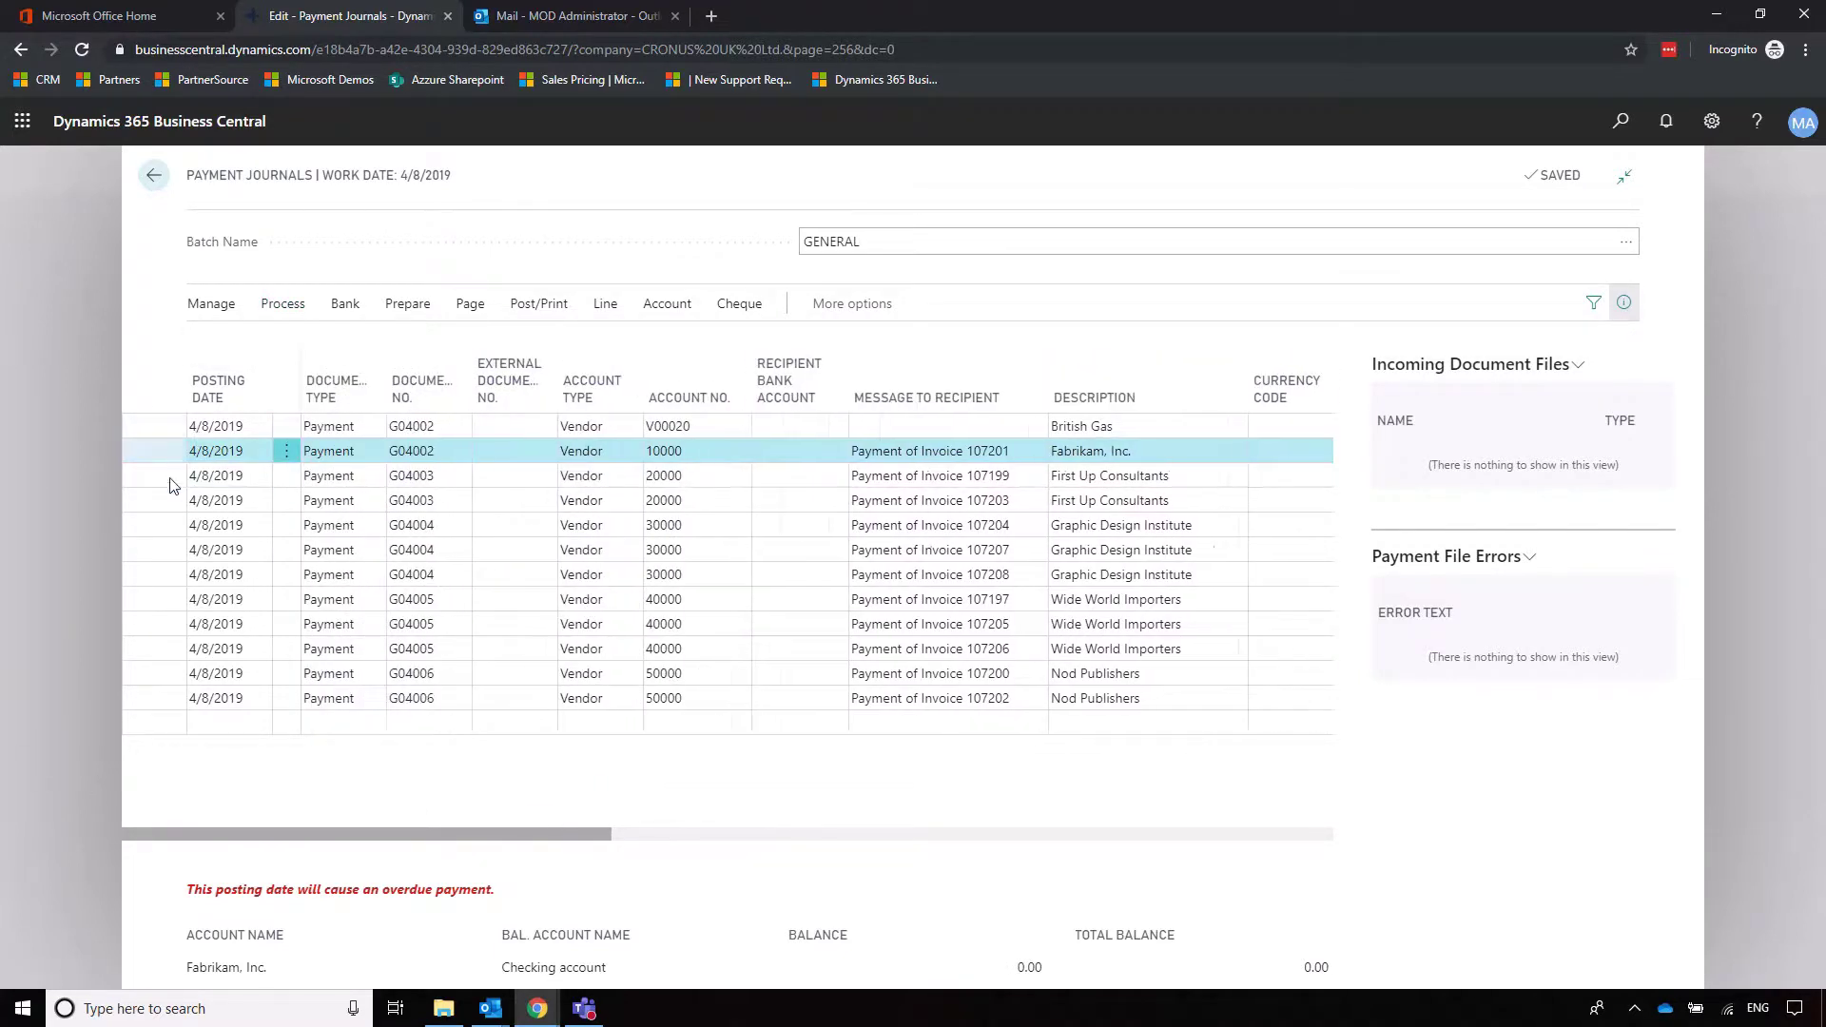
shift+click(163, 700)
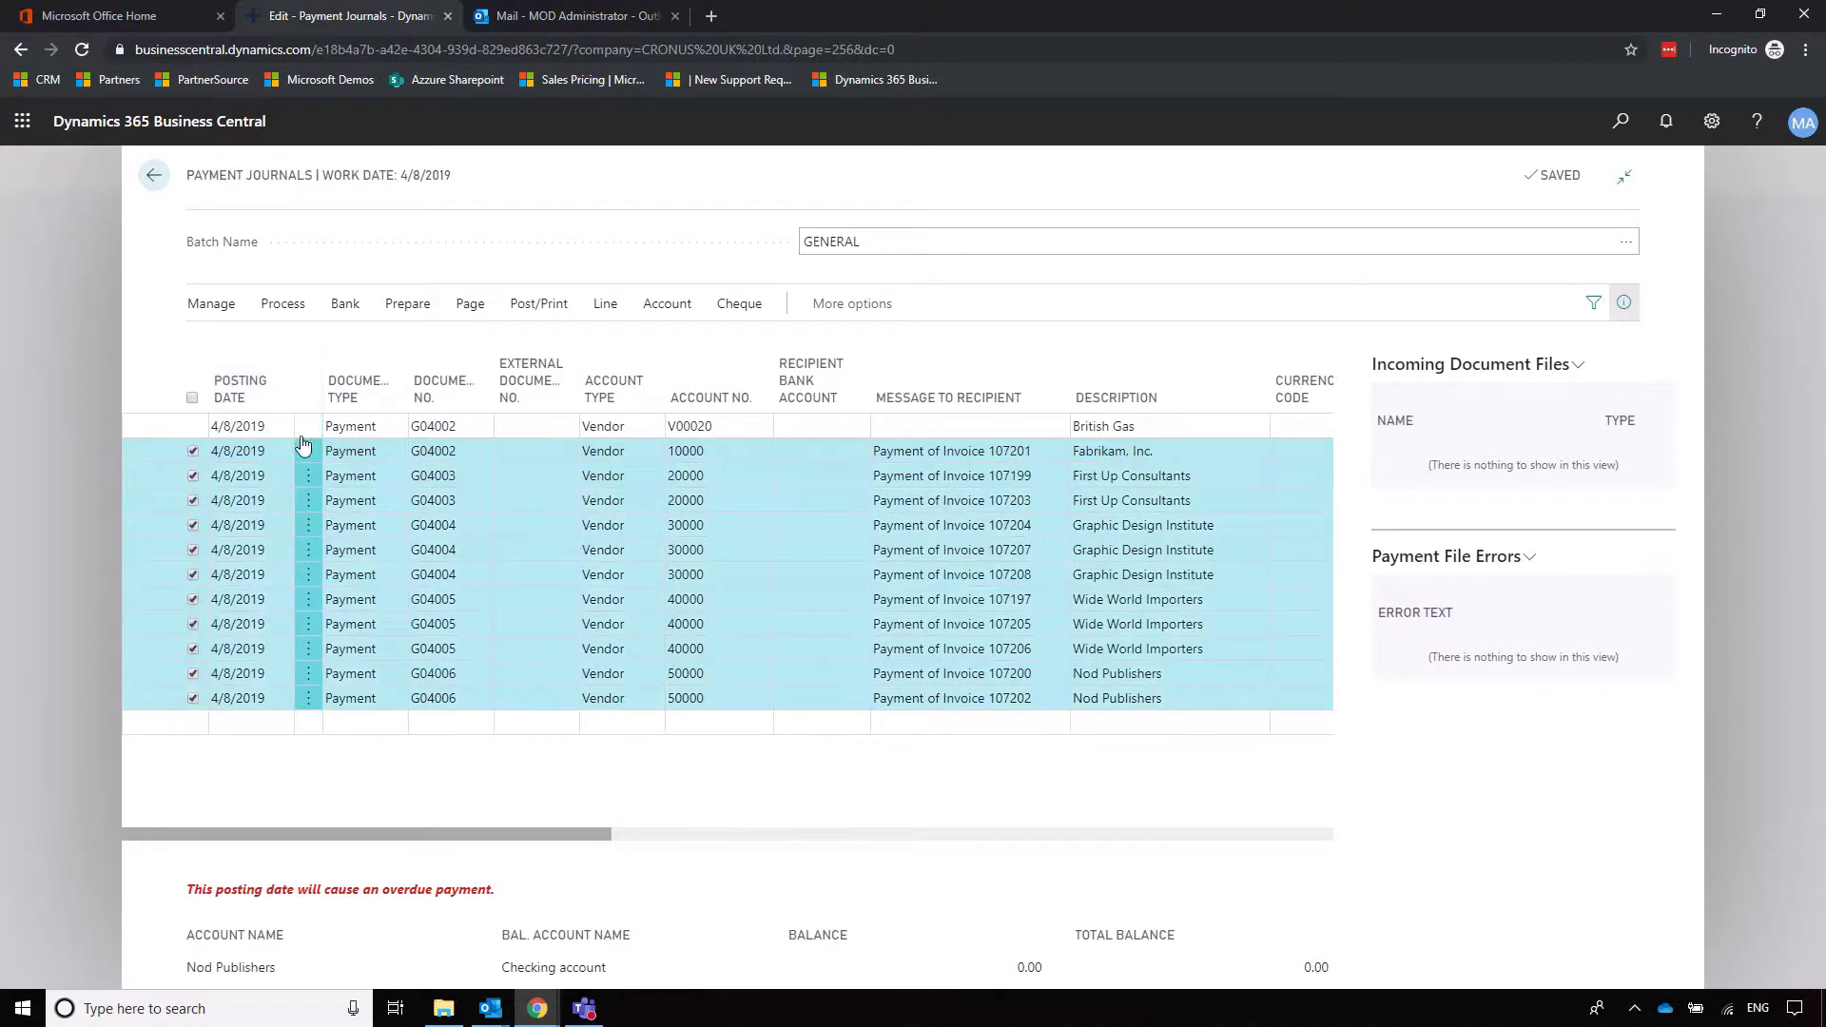
click(312, 456)
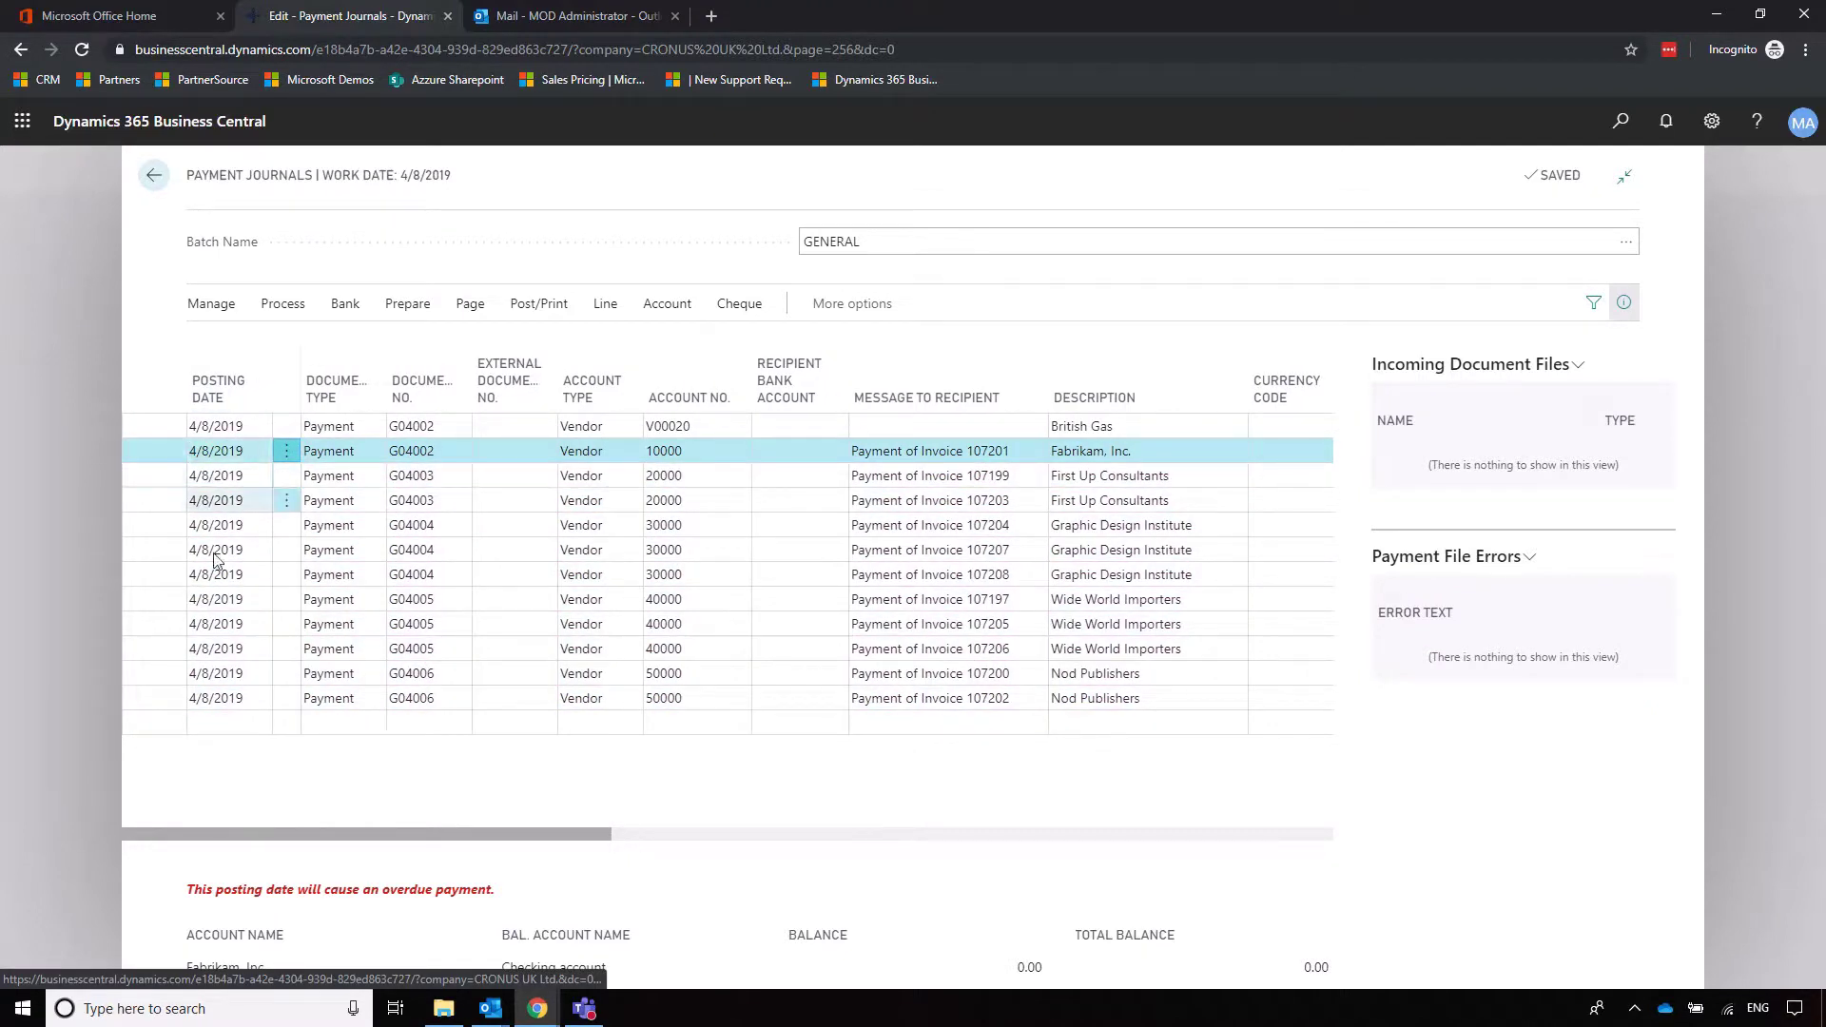
shift+click(234, 699)
click(211, 303)
click(218, 340)
click(1044, 607)
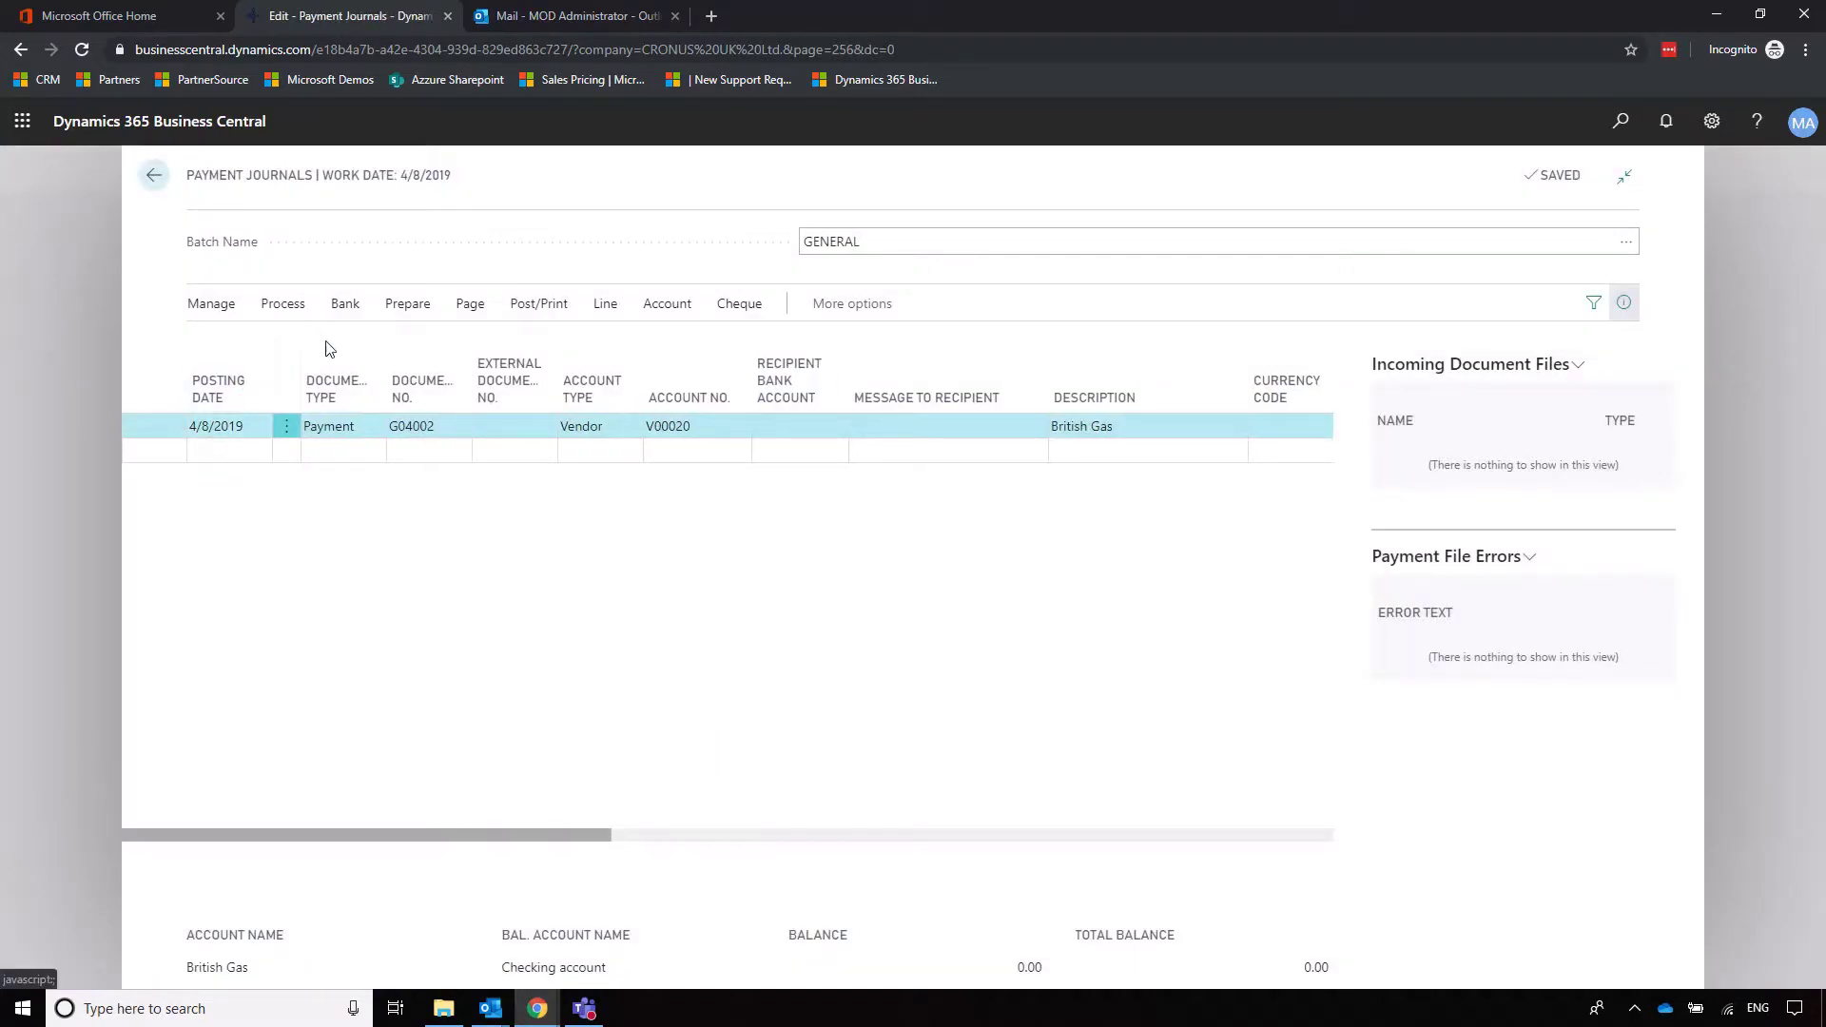
Post the British Gas payment G04002 and close the payment journal.
click(285, 309)
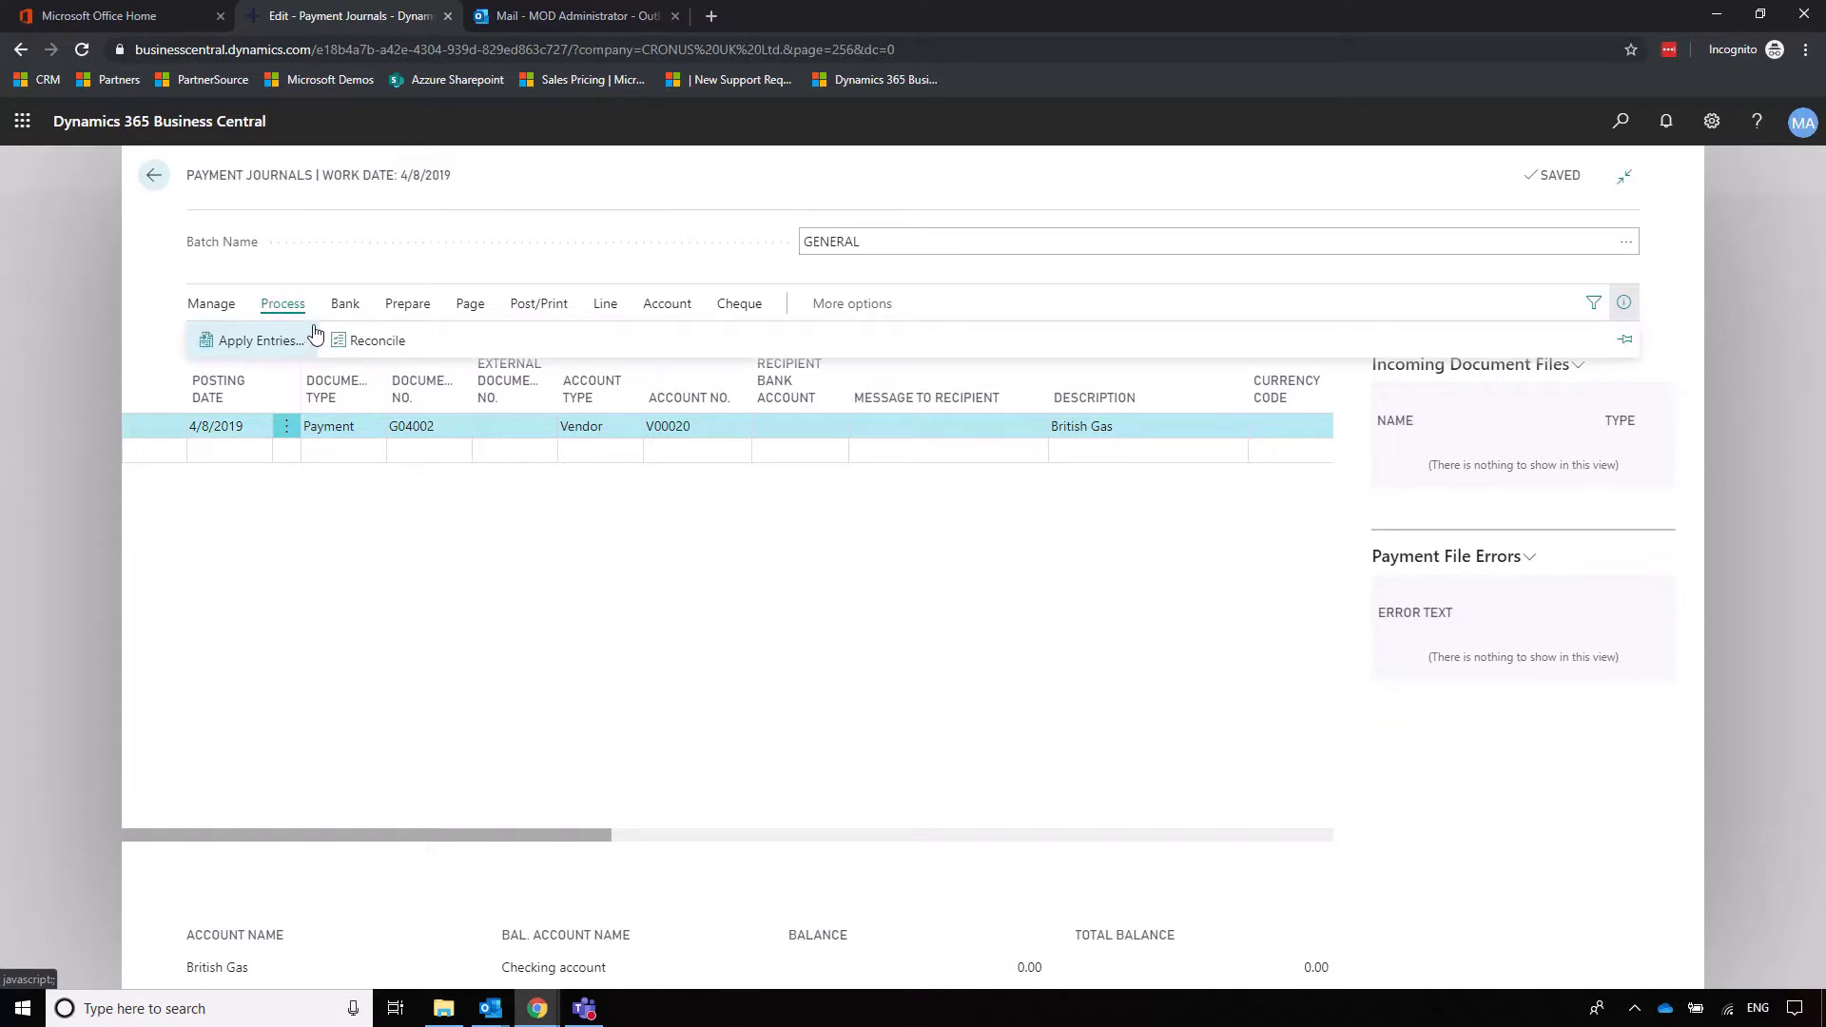
click(518, 303)
click(224, 341)
click(1032, 604)
click(1125, 604)
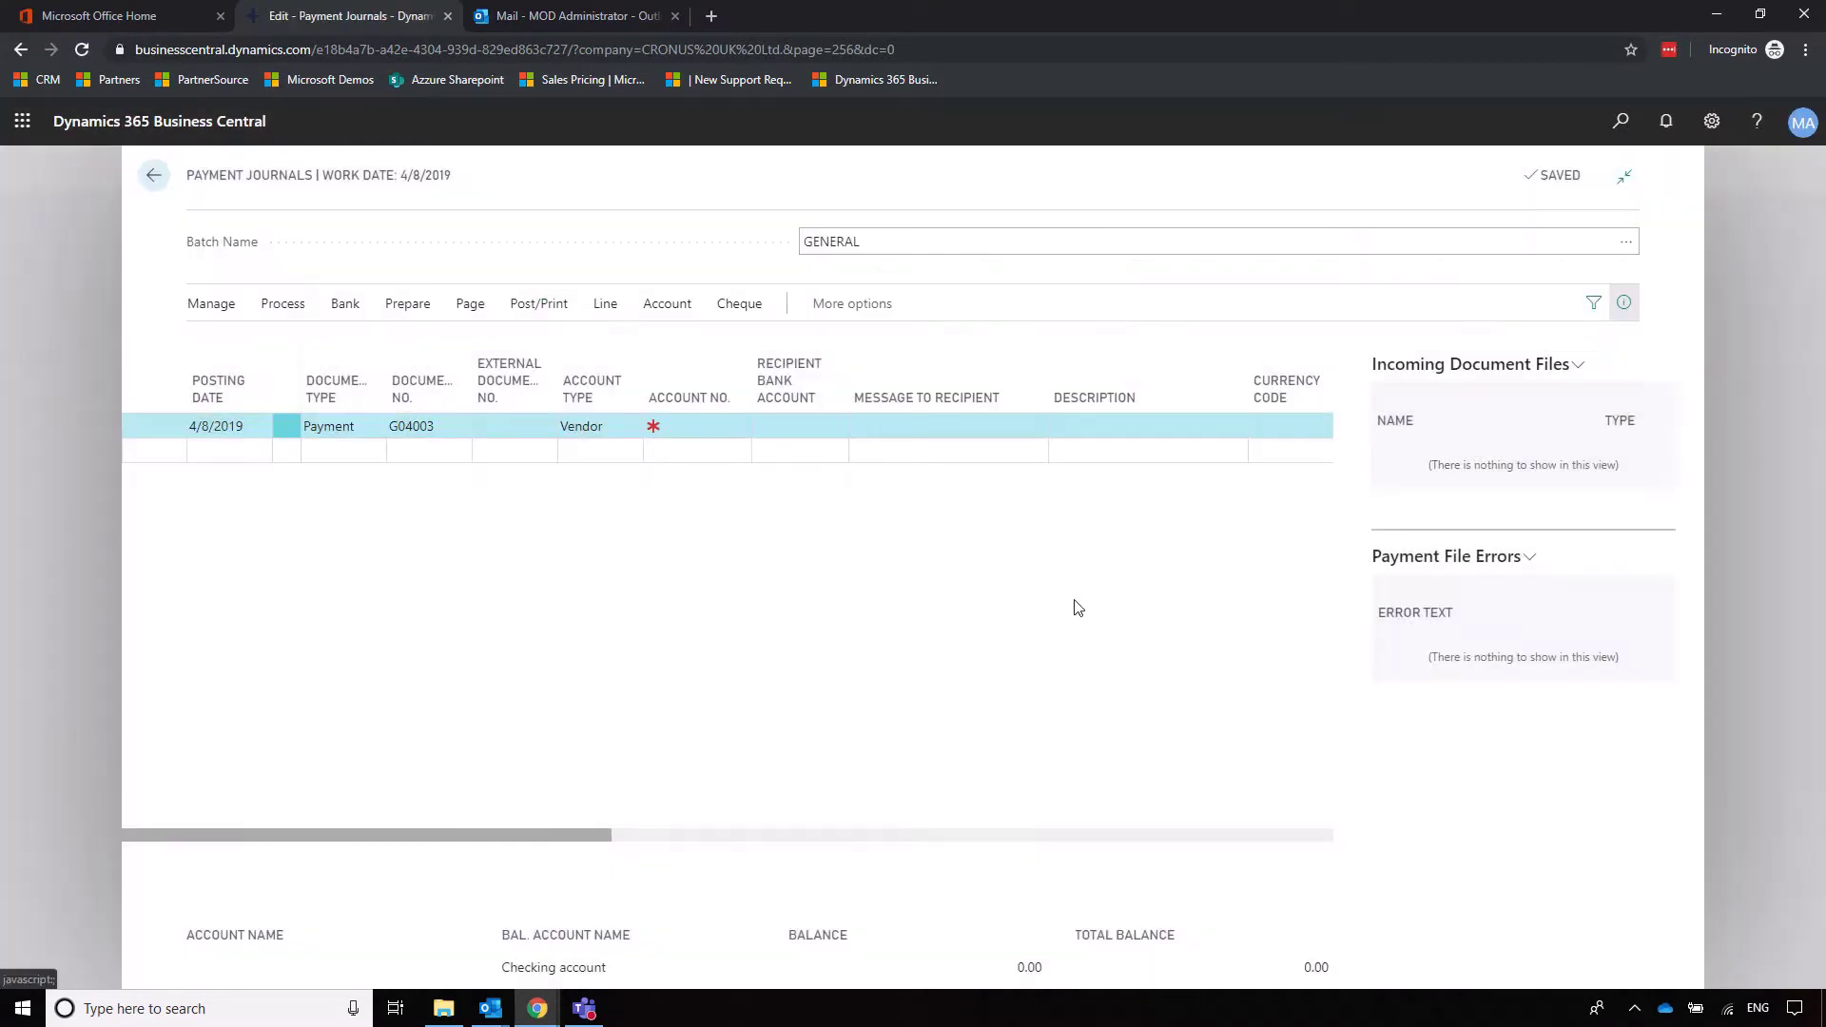
key(Escape)
key(Escape)
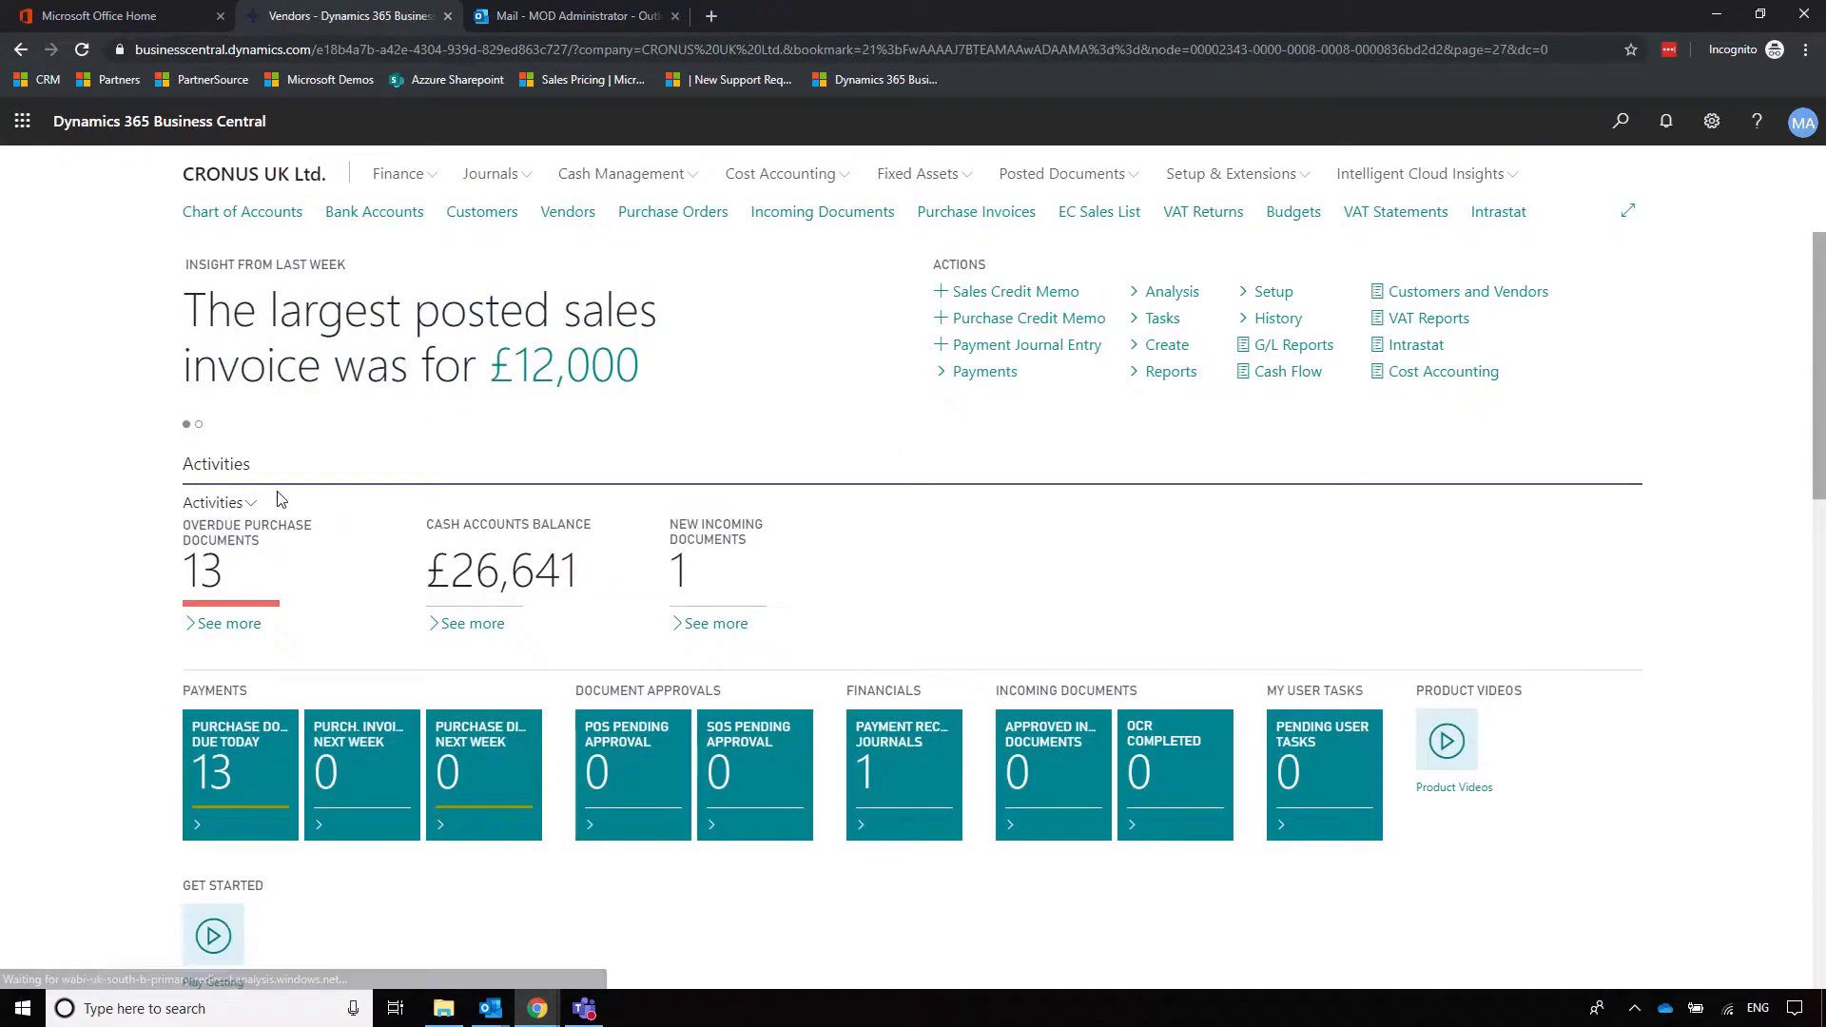
Show the Vendor Ledger Entries for vendor V00020 British Gas.
click(211, 495)
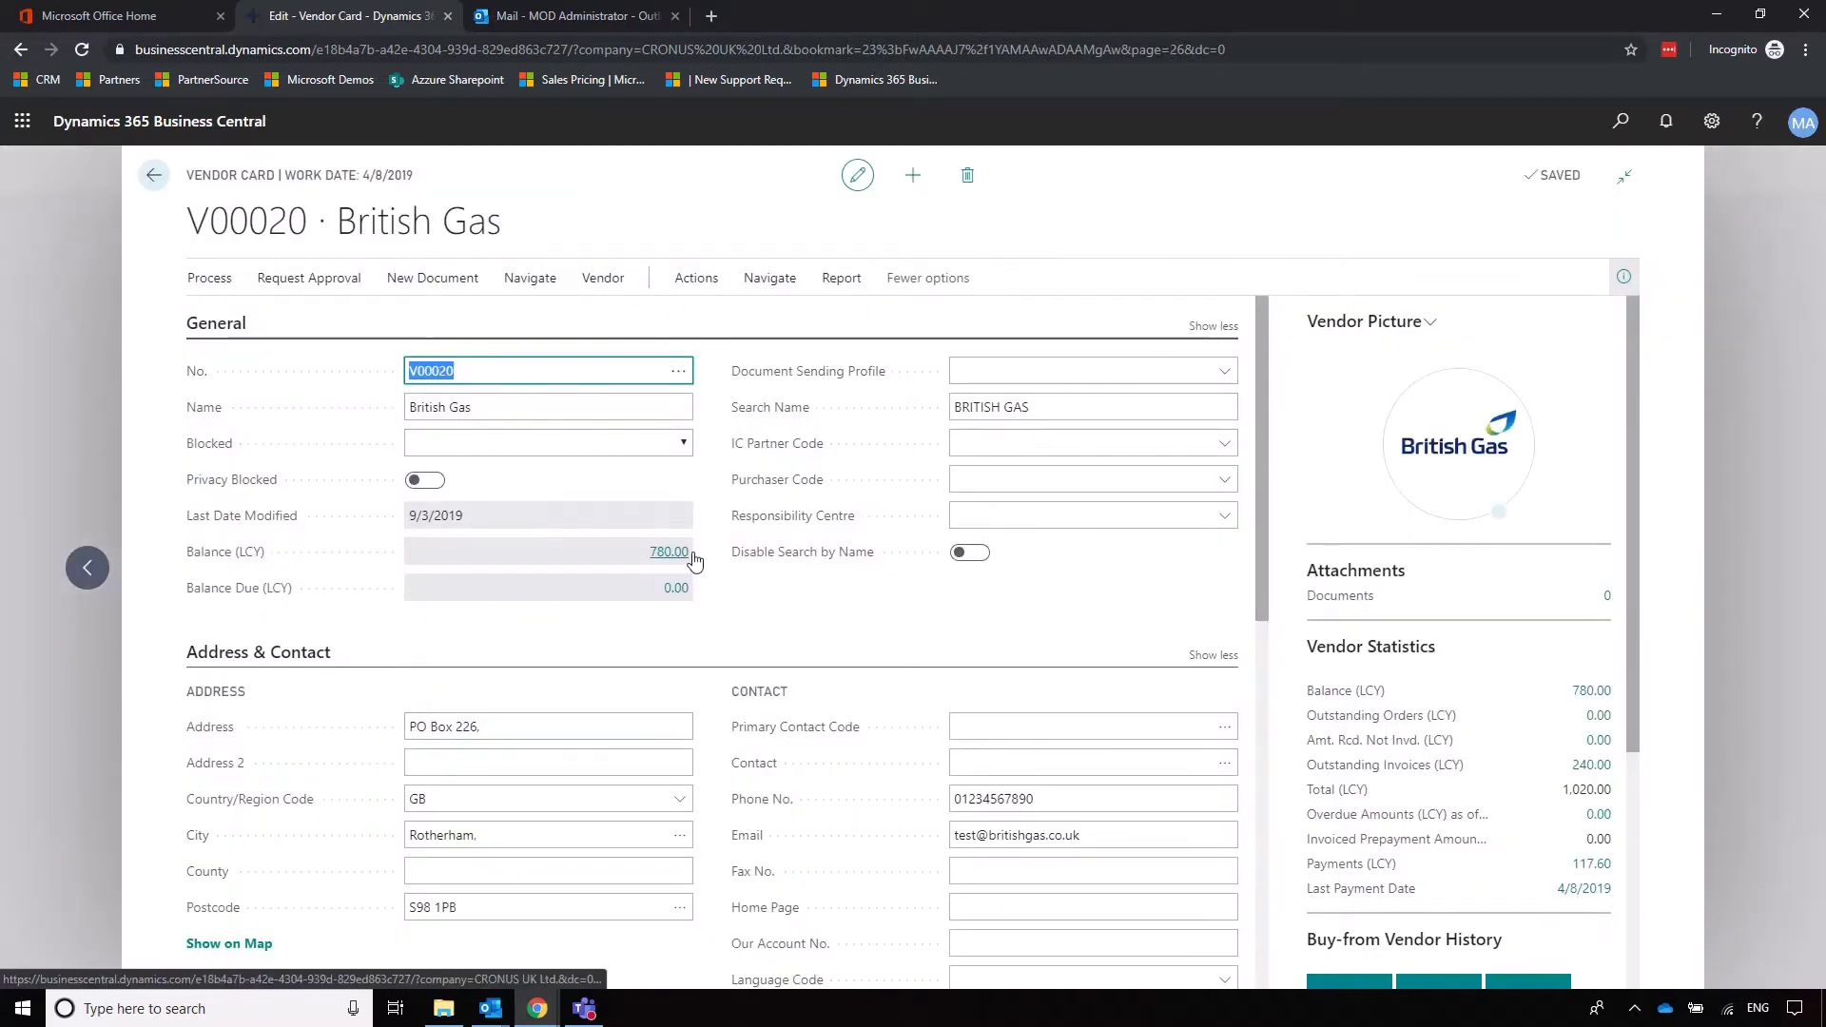
click(767, 290)
click(590, 314)
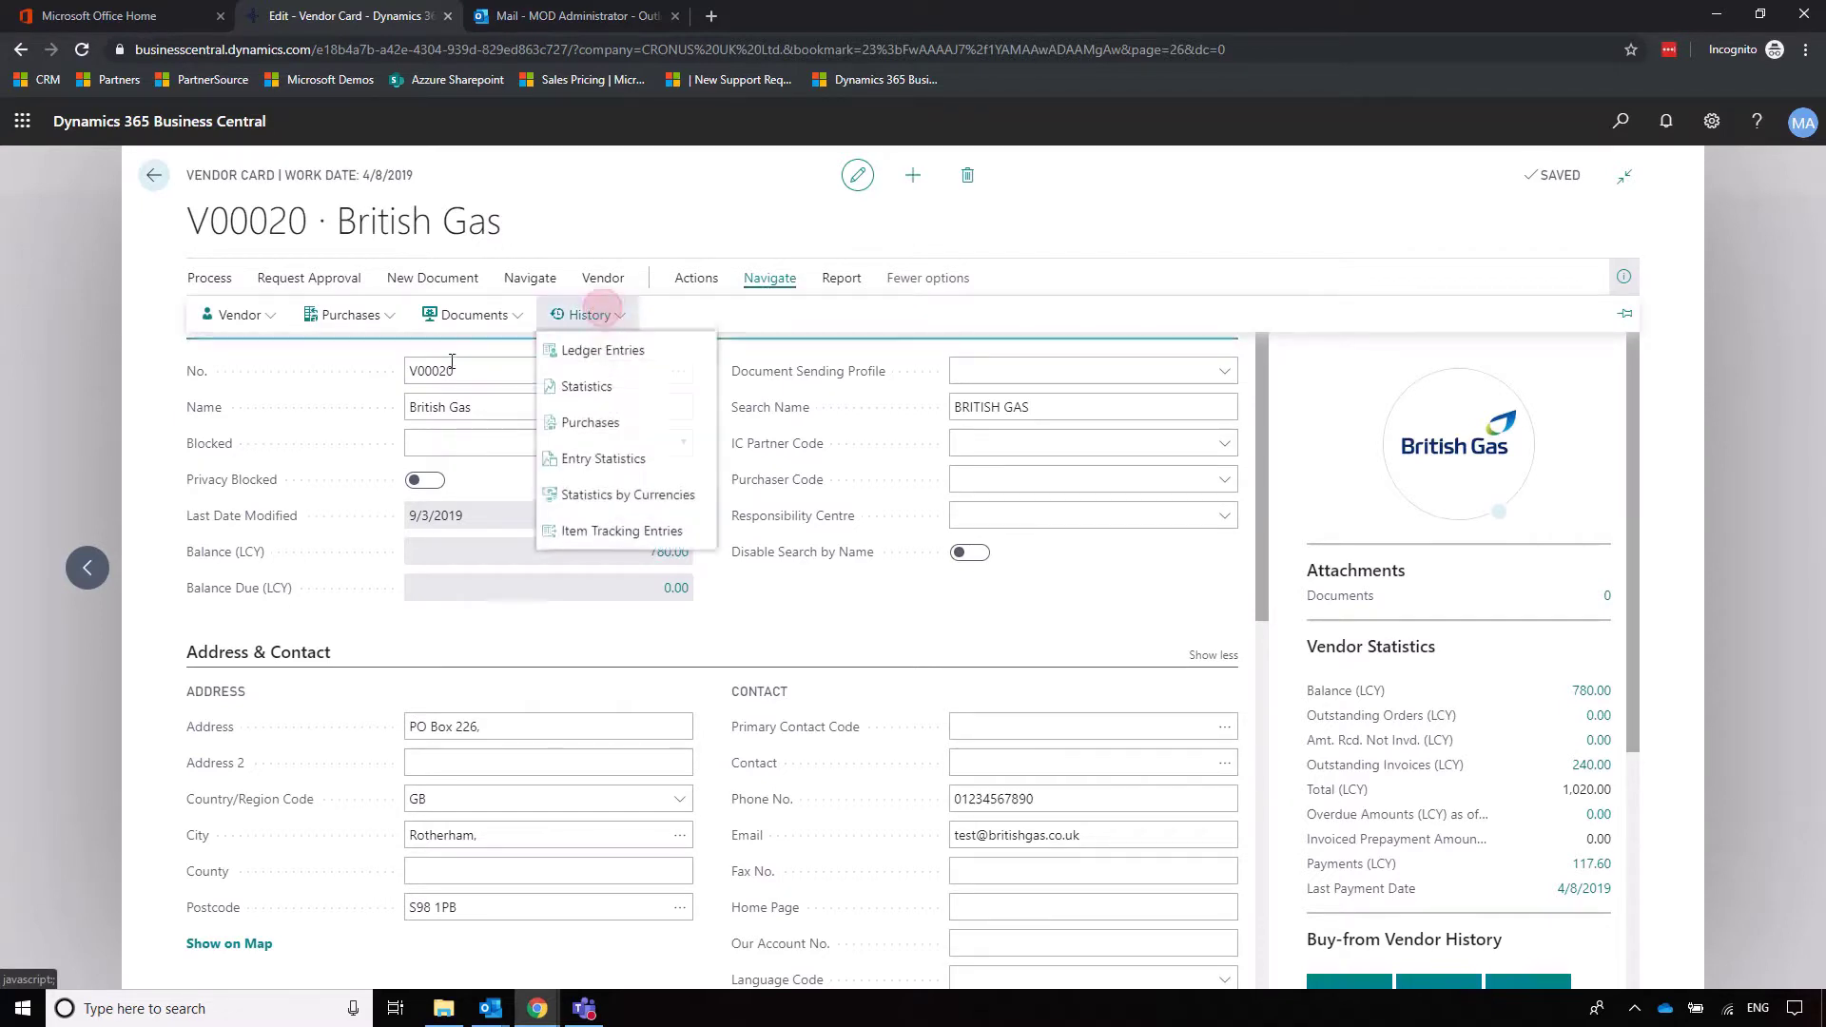
click(653, 356)
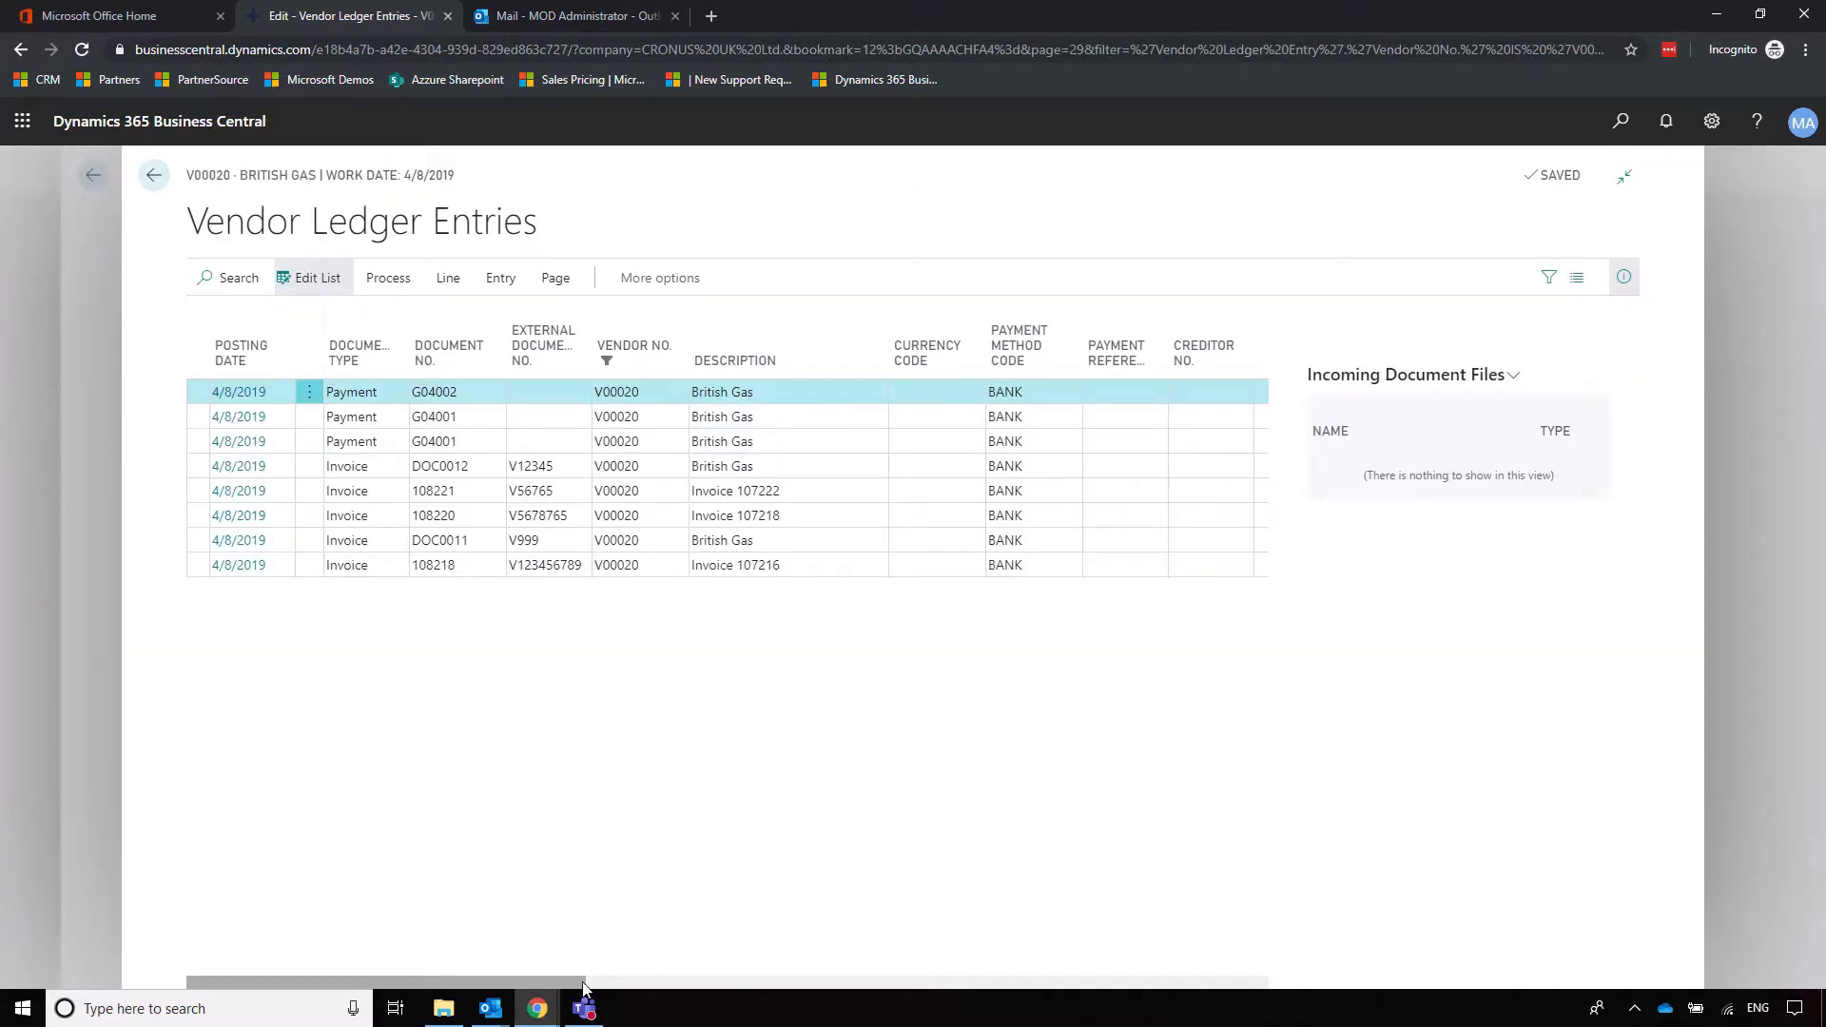
Check the Applied Entries of payment G04002 for Invoice 107216, then back out to Vendors.
drag(583, 988, 351, 925)
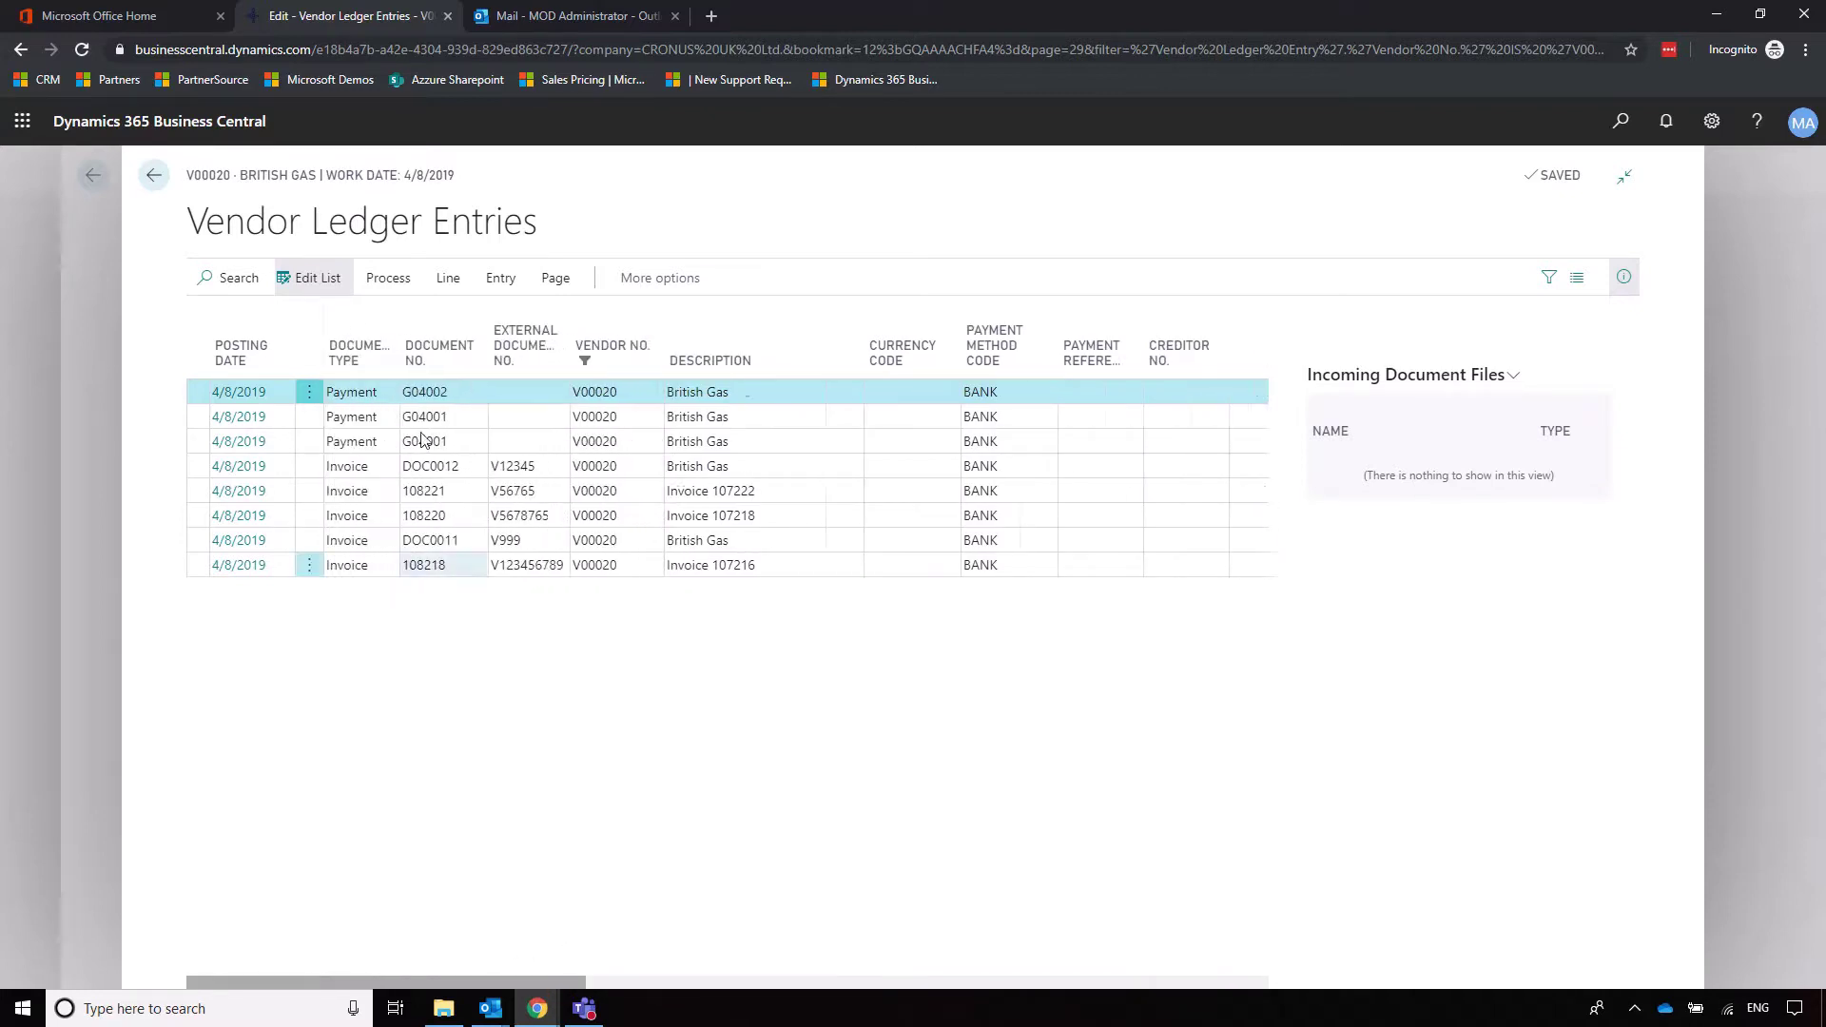
click(503, 281)
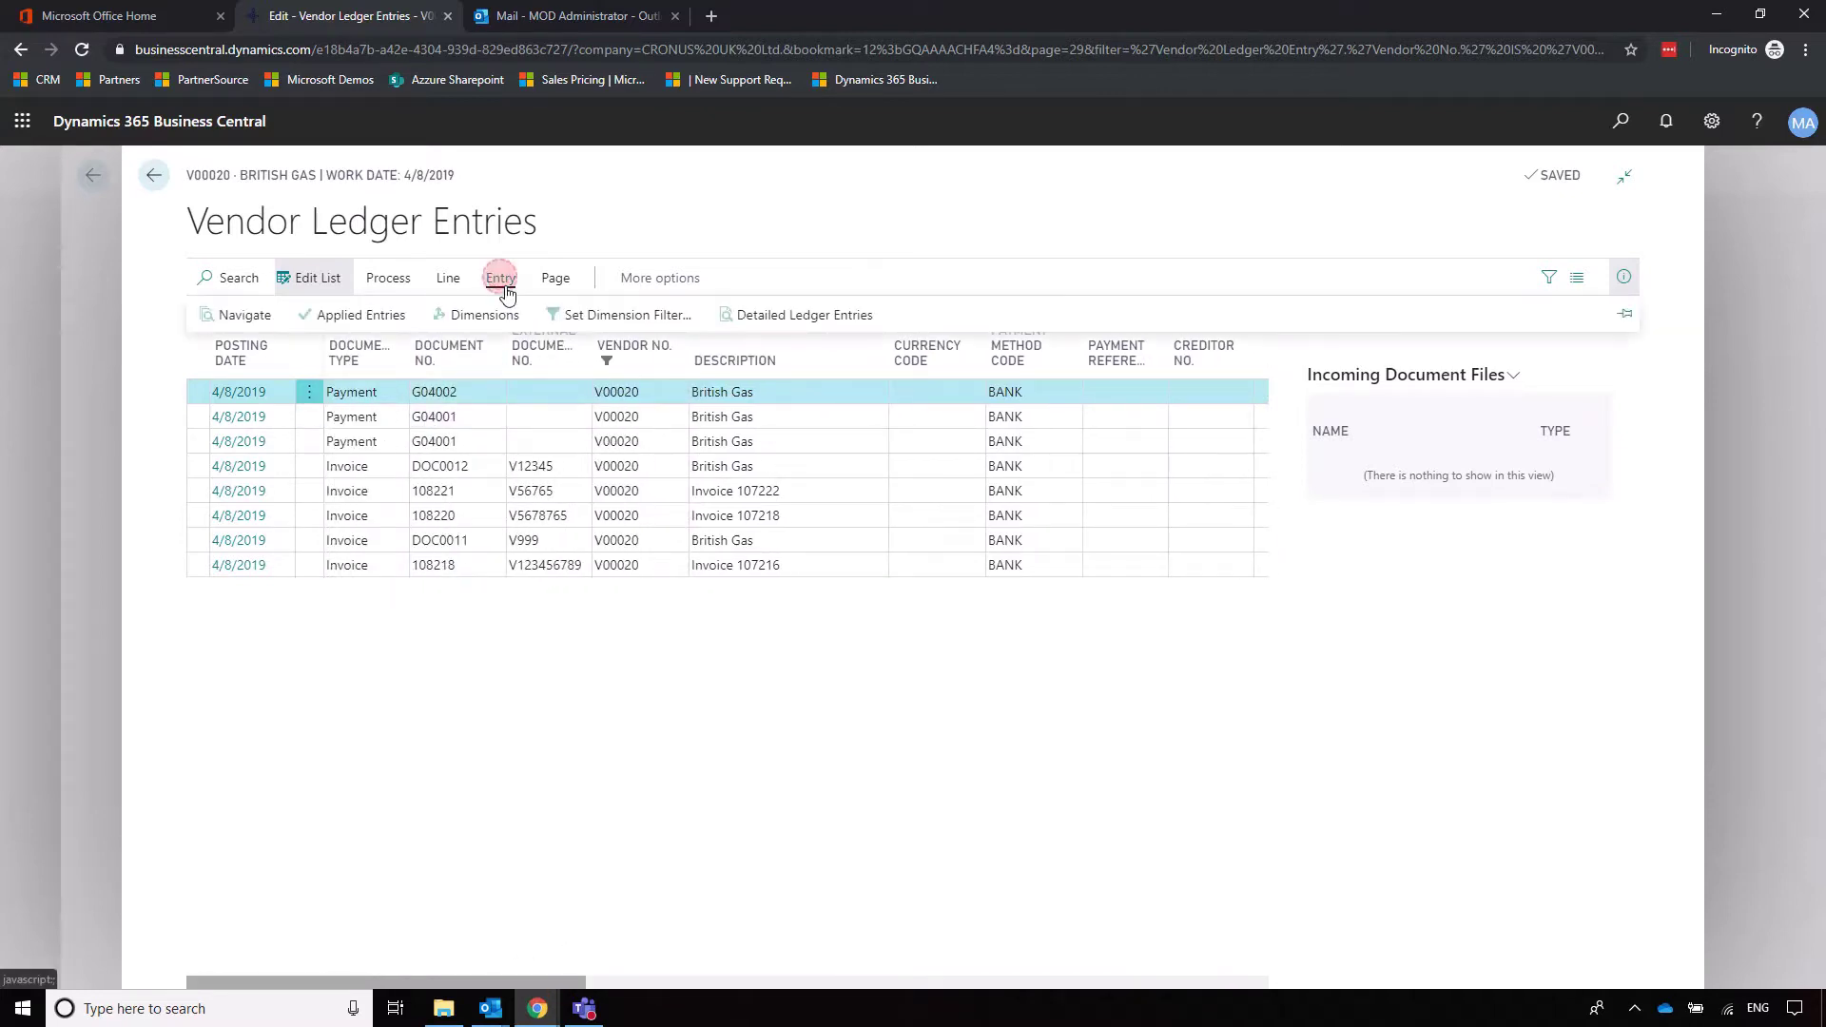
click(345, 317)
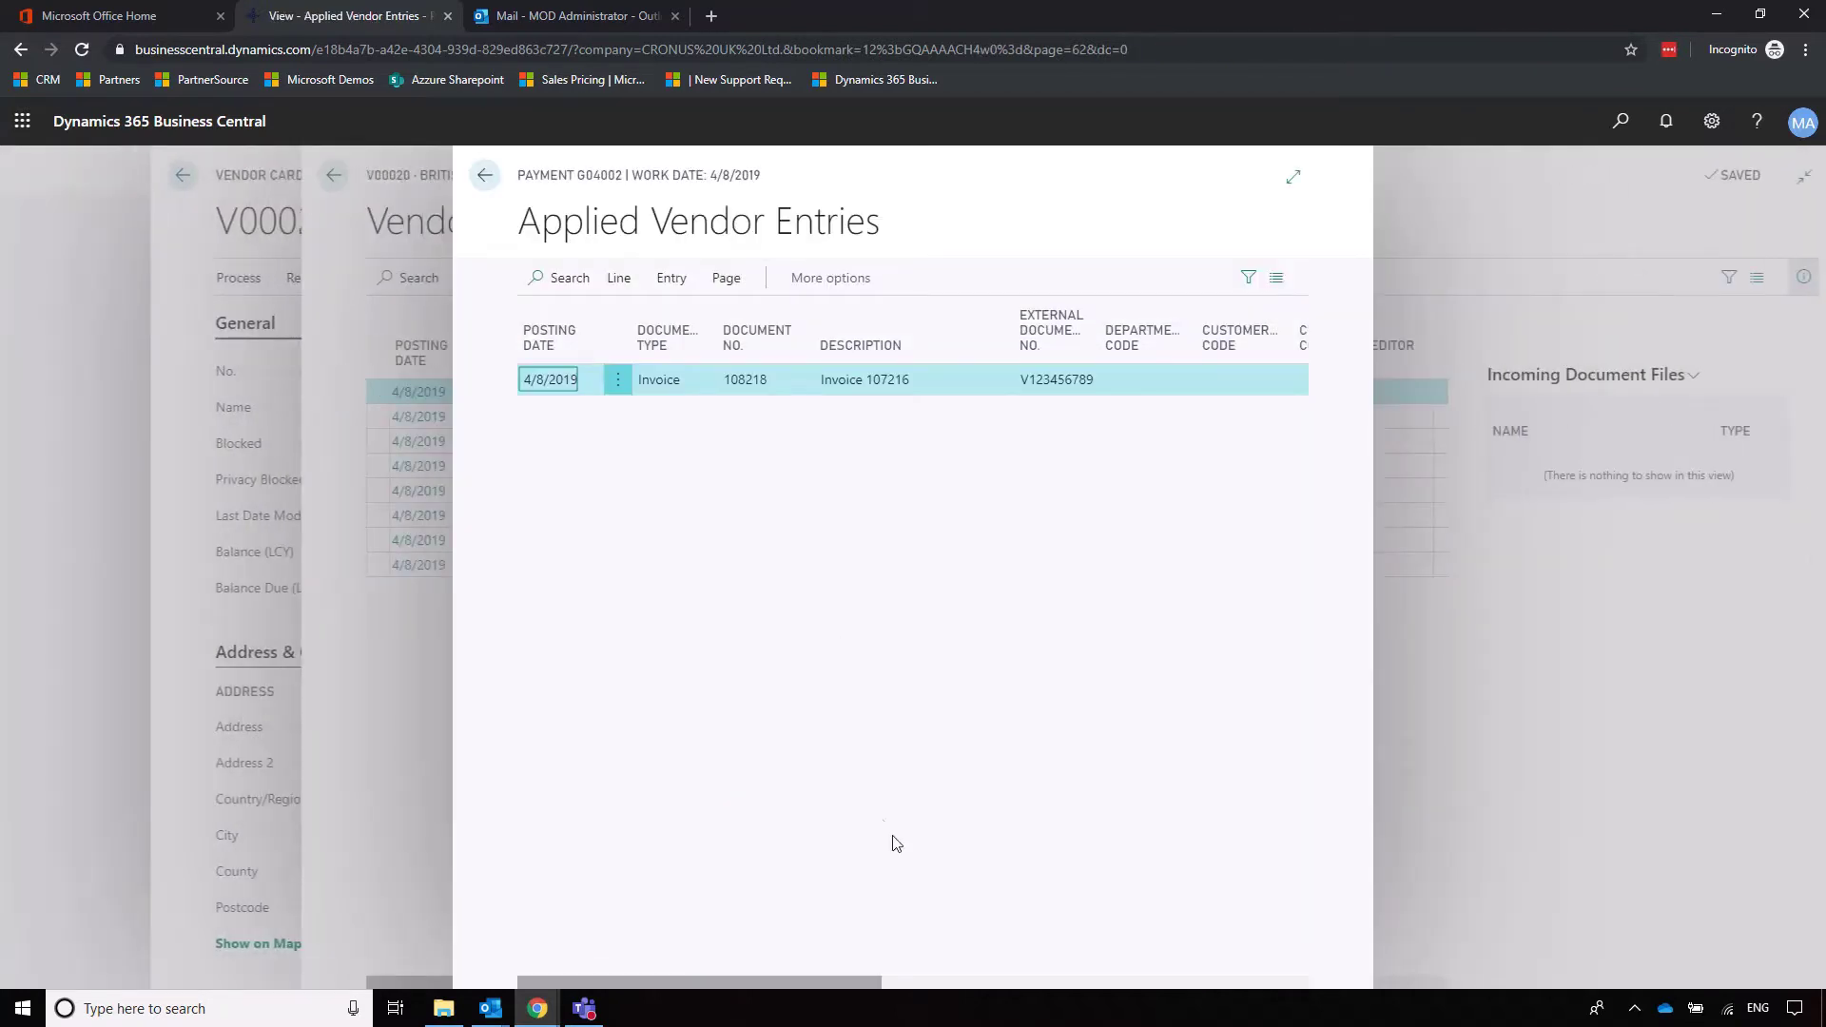
drag(849, 987, 620, 862)
key(Escape)
key(Escape)
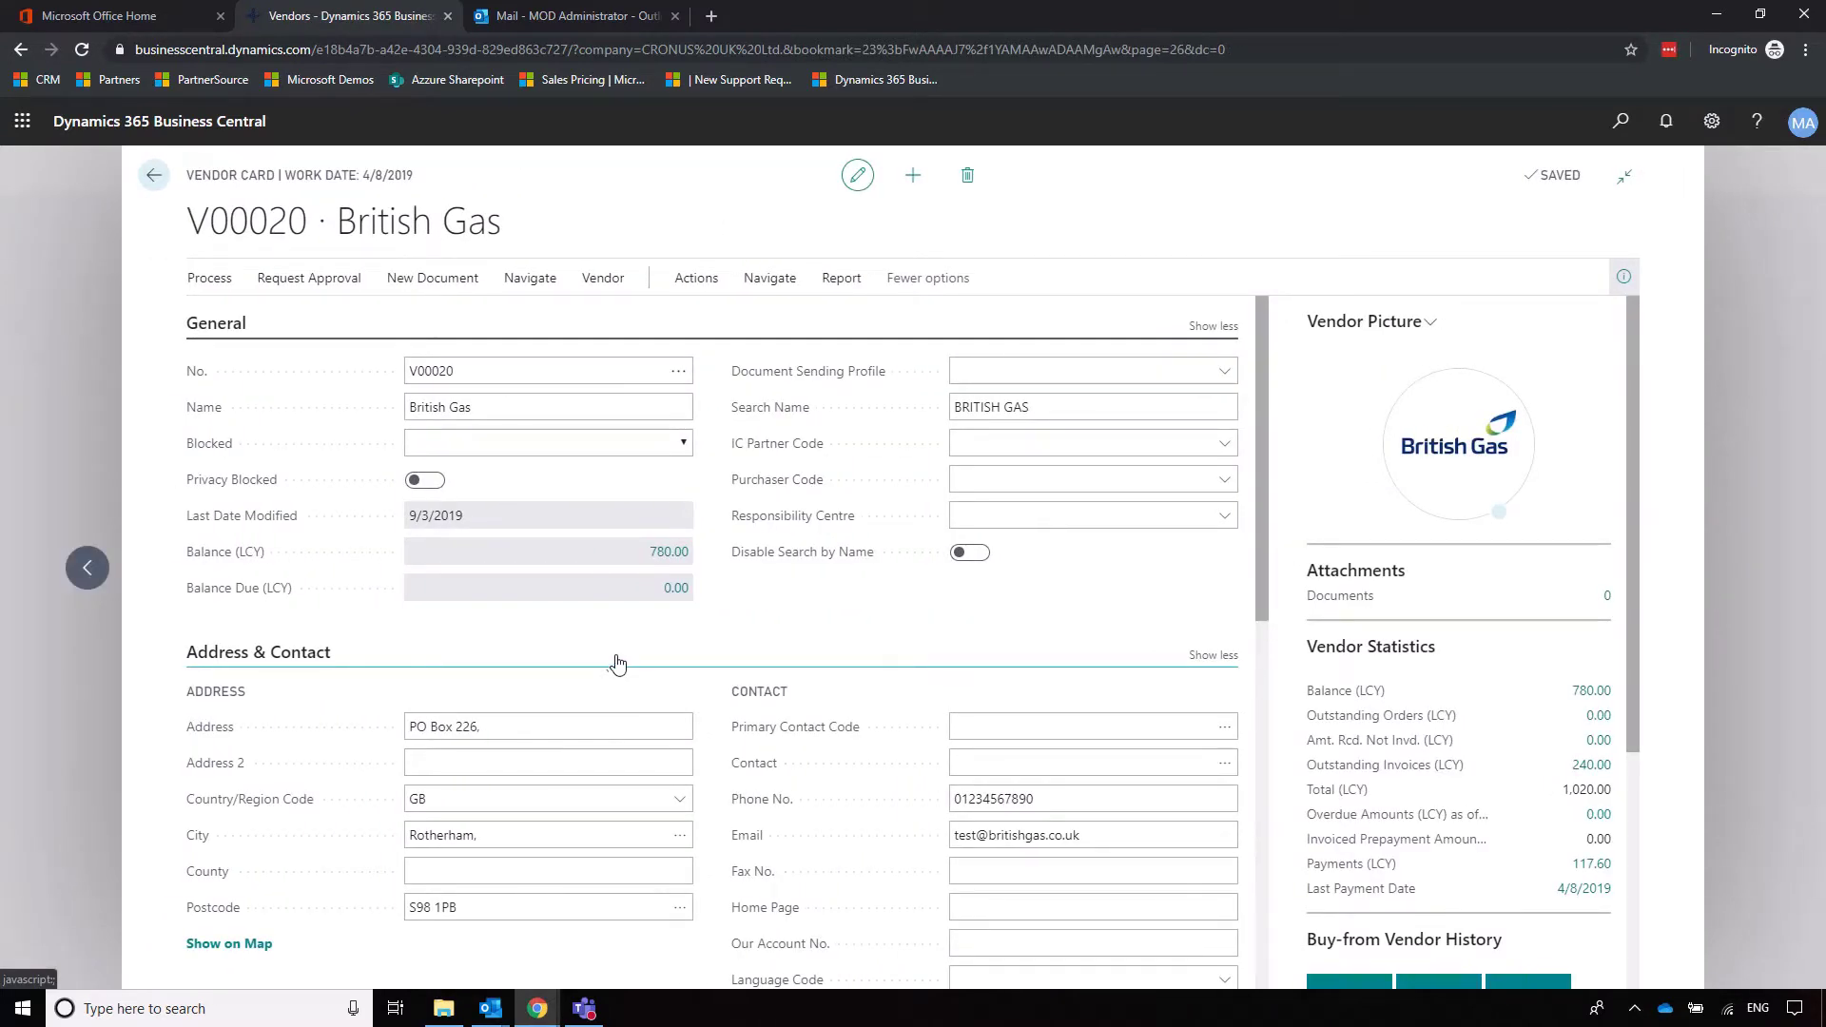
key(Escape)
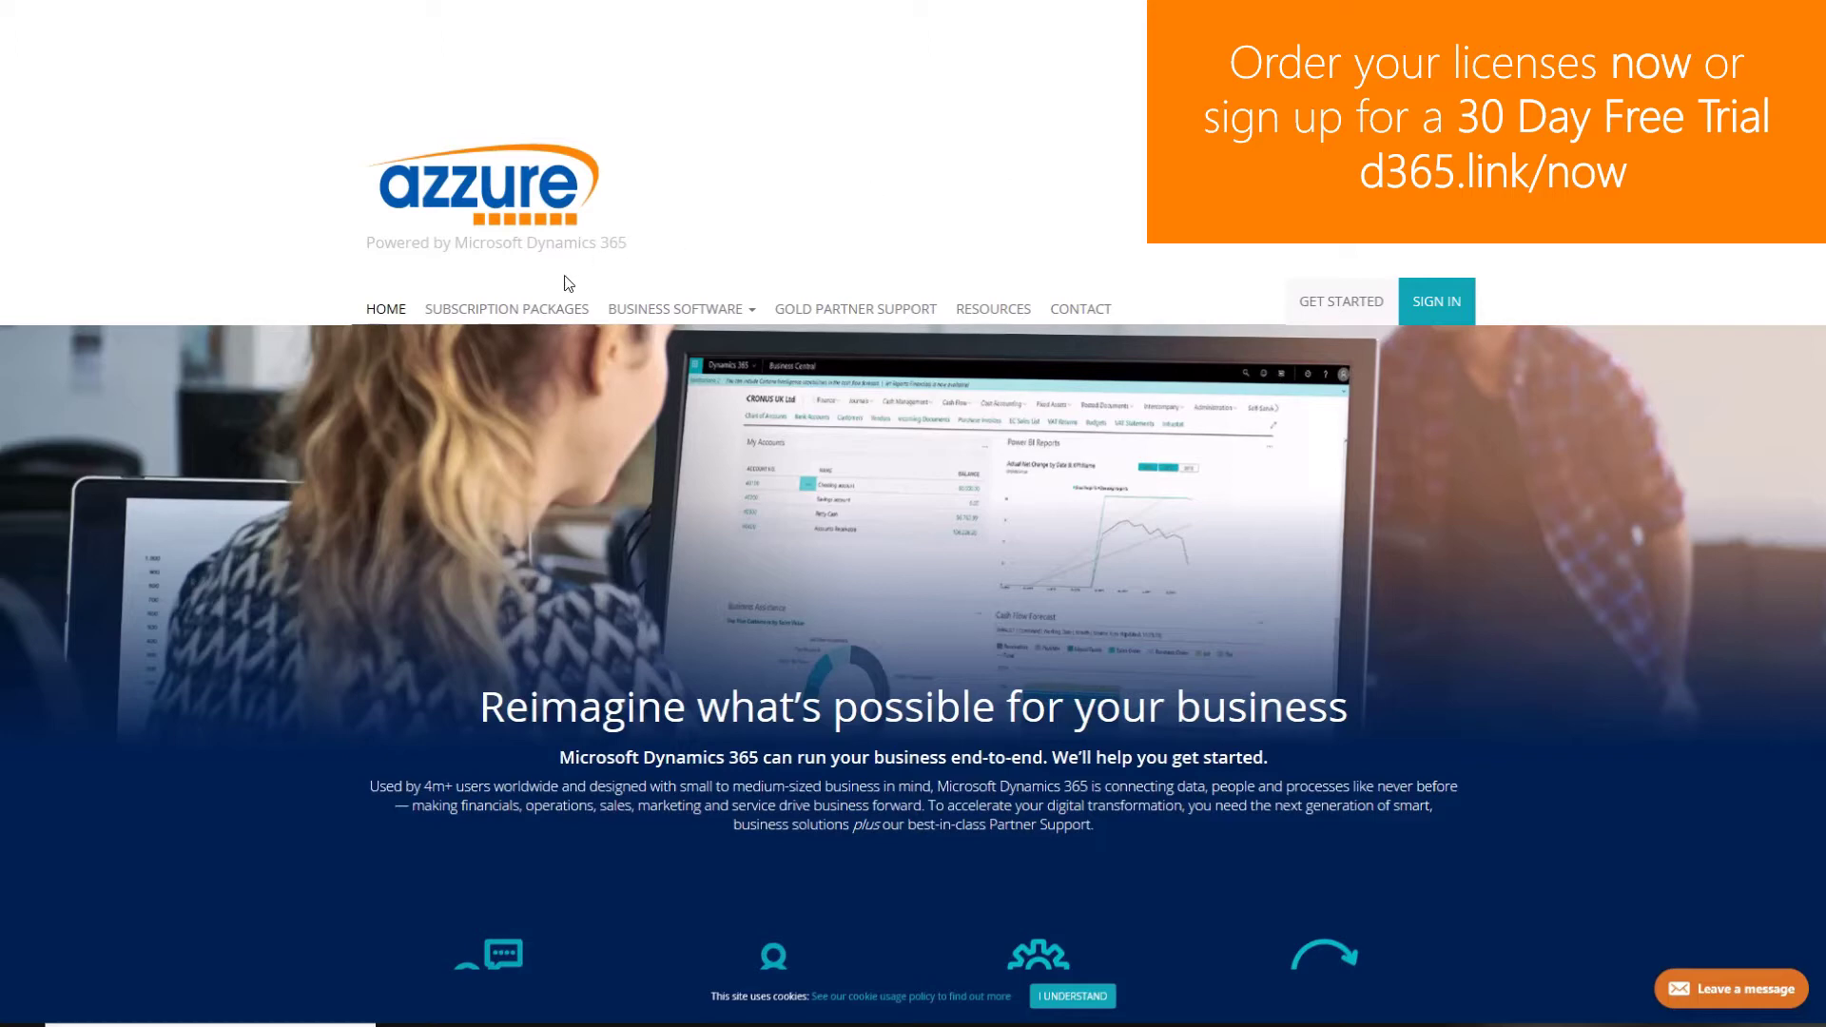
Browse Azzure's Subscription Packages to the Business Central [Premium] product page.
click(552, 310)
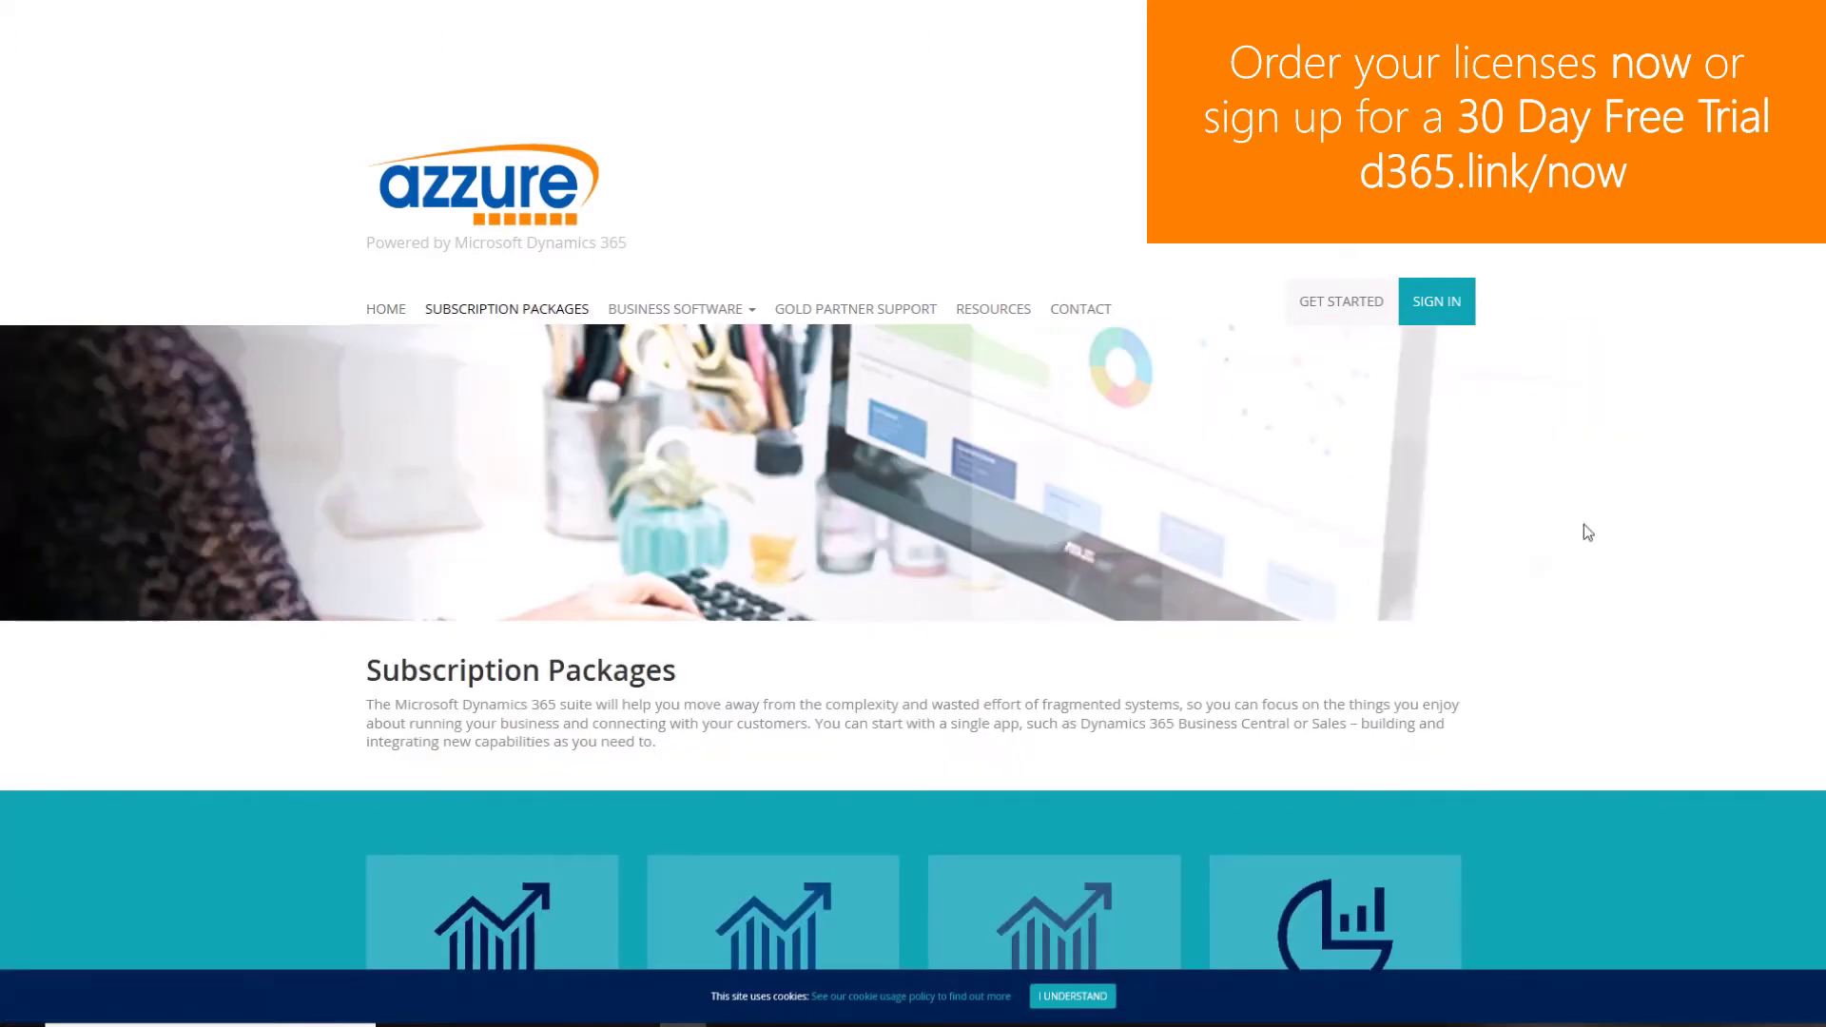
scroll(1584, 523, down, 4)
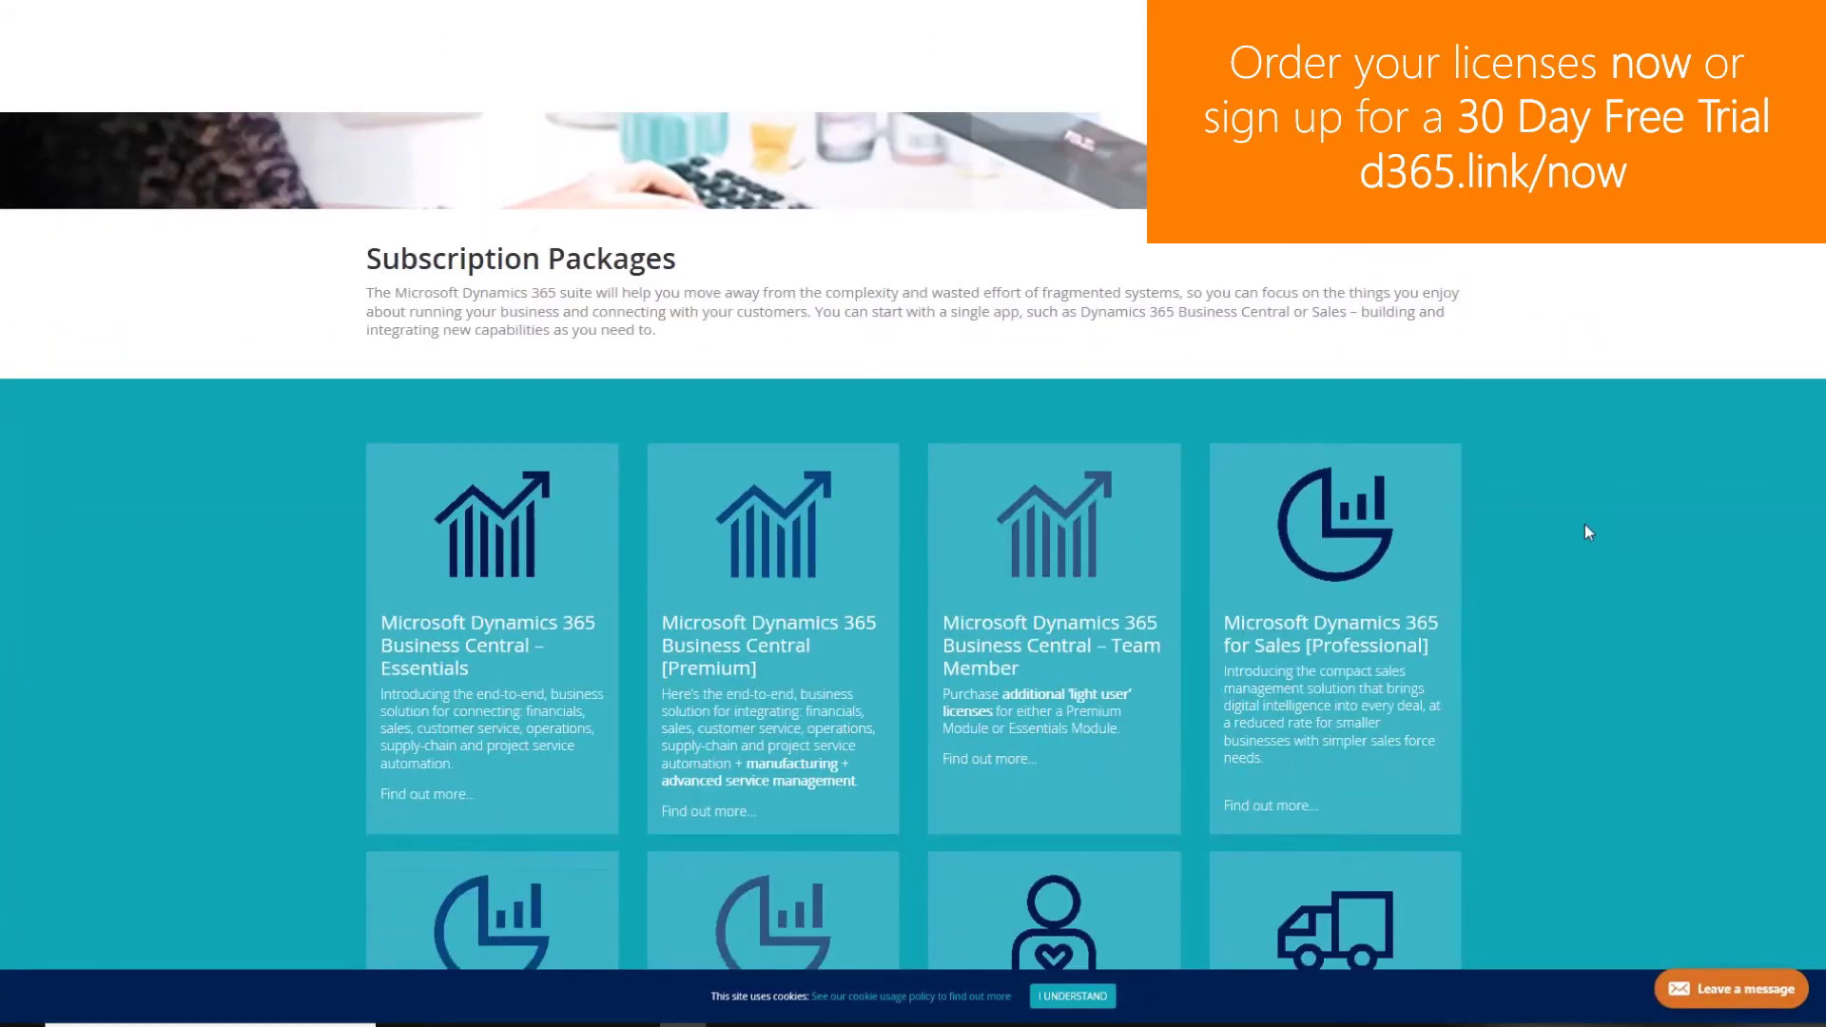
click(802, 568)
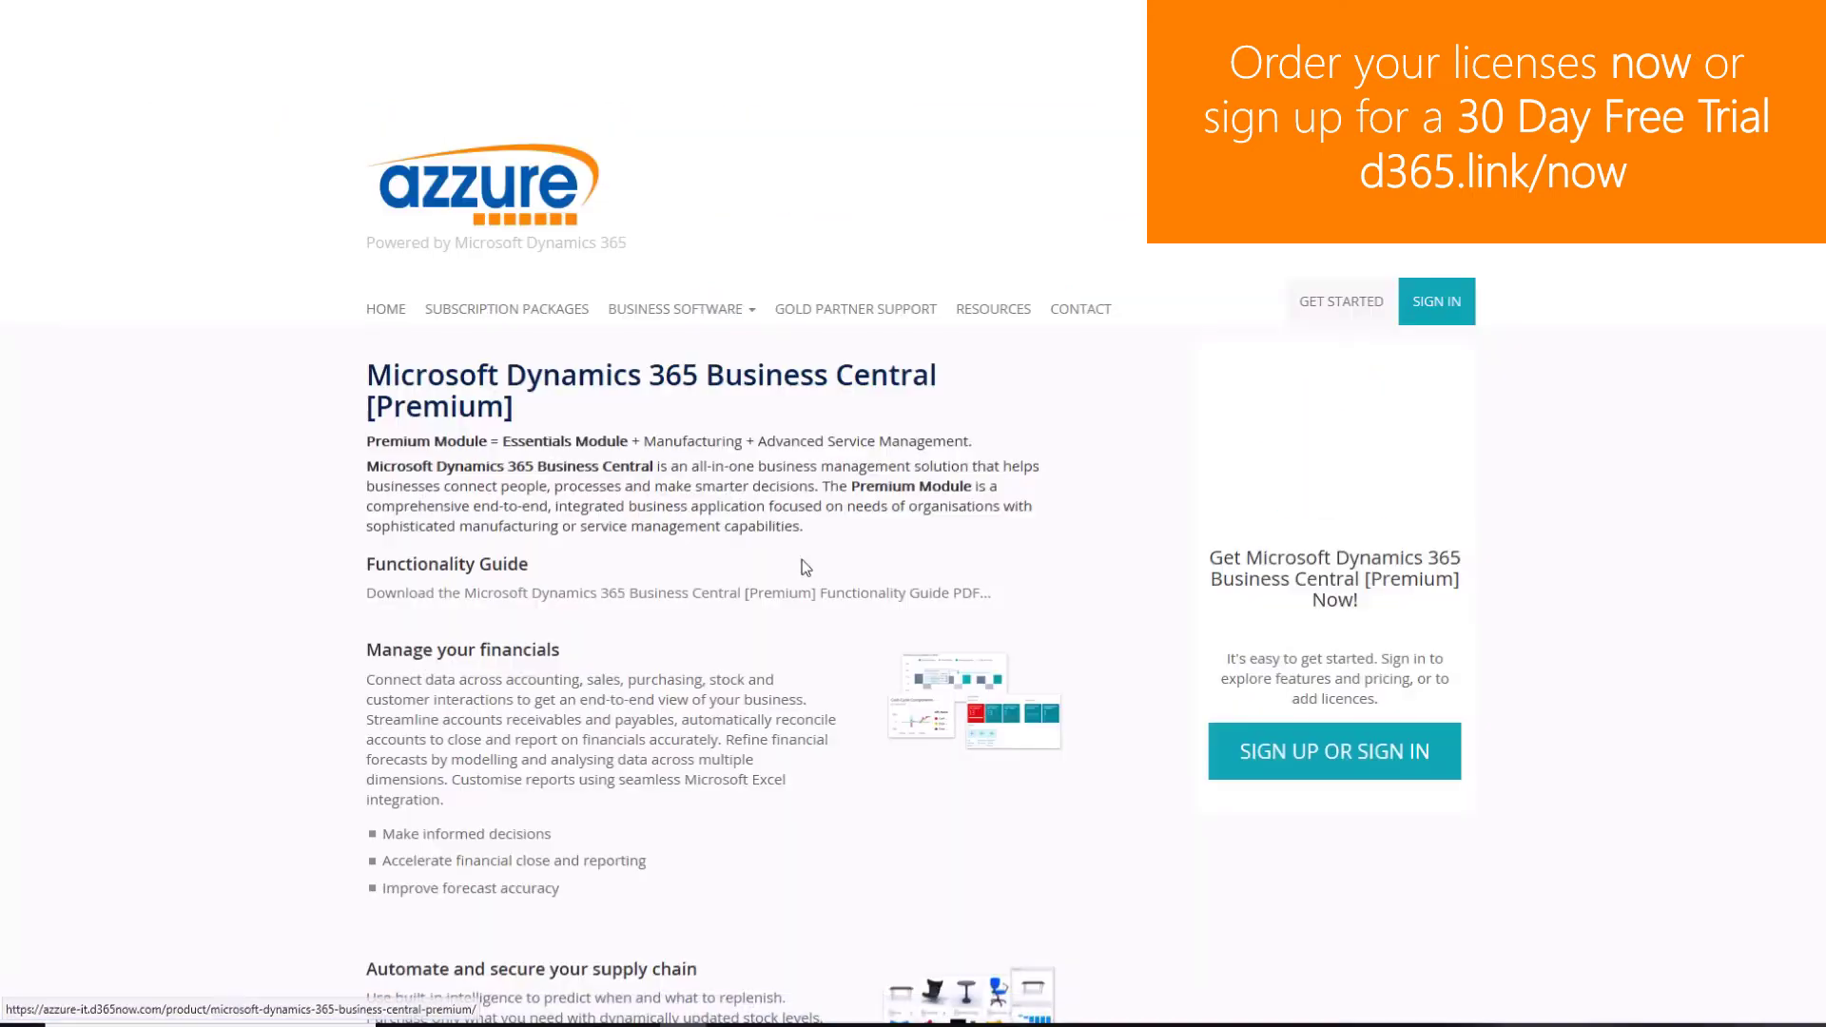
scroll(1140, 815, down, 1)
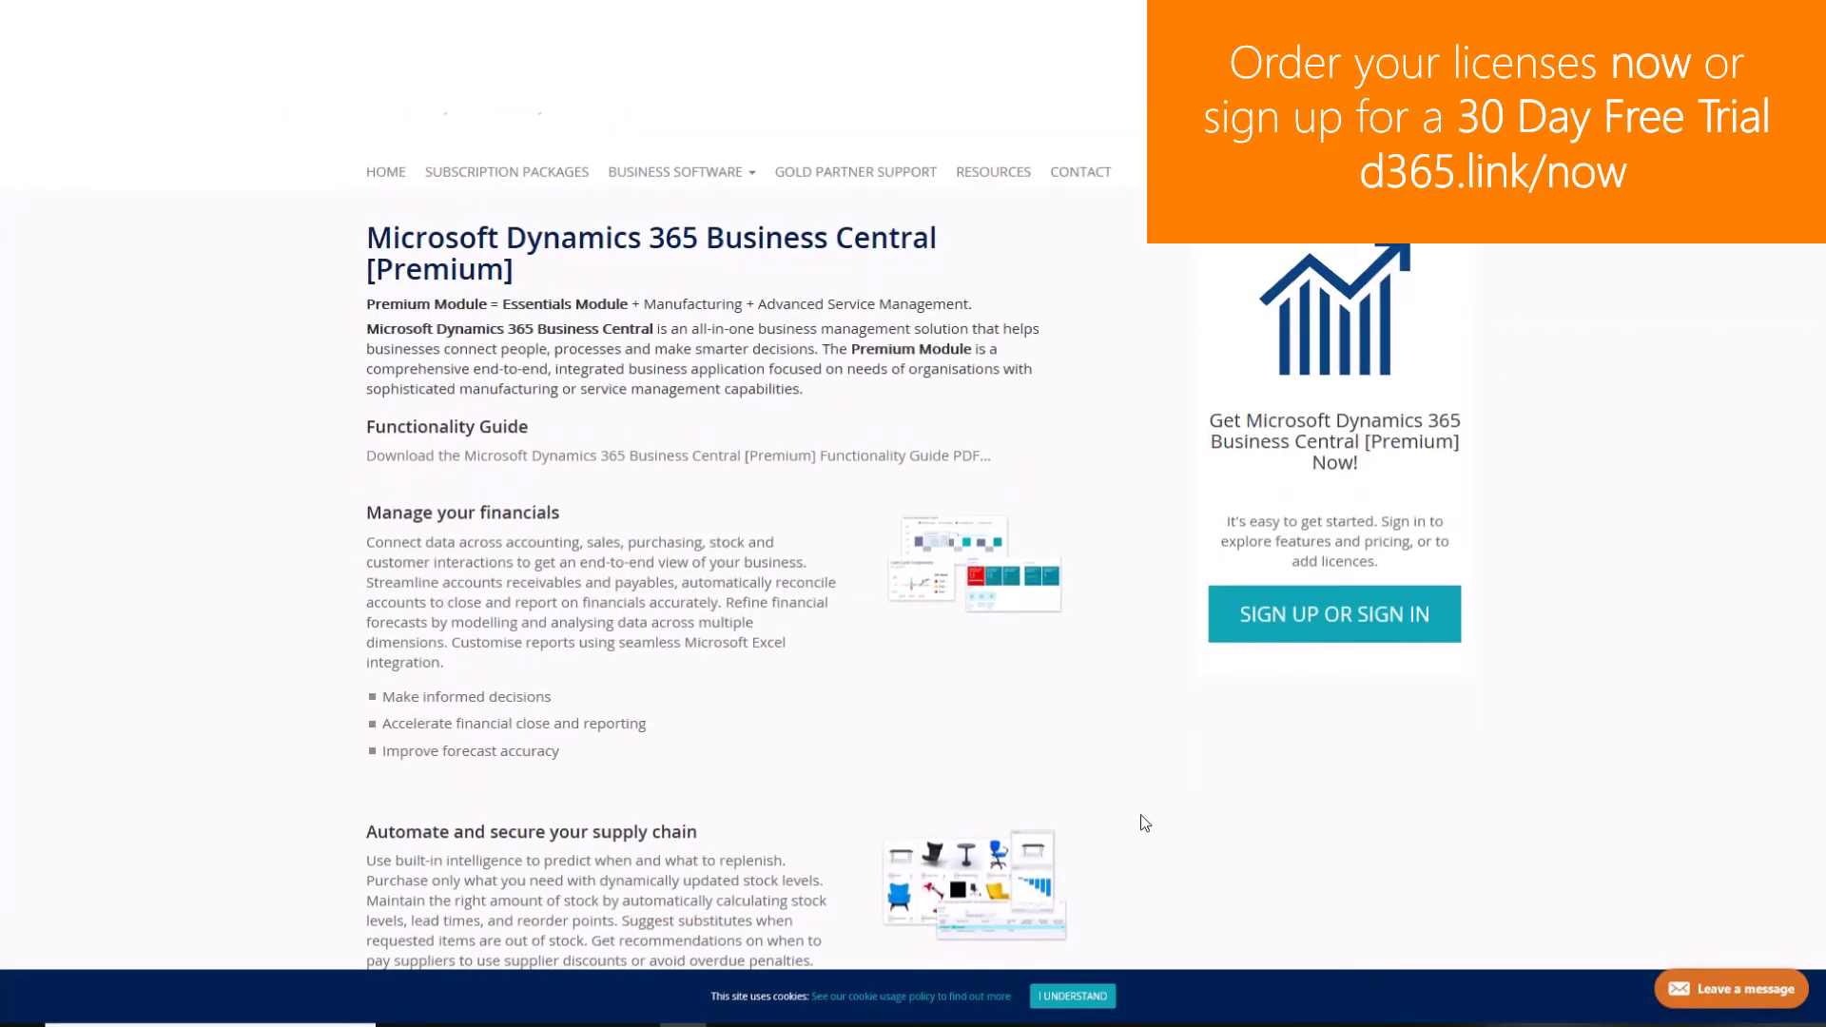